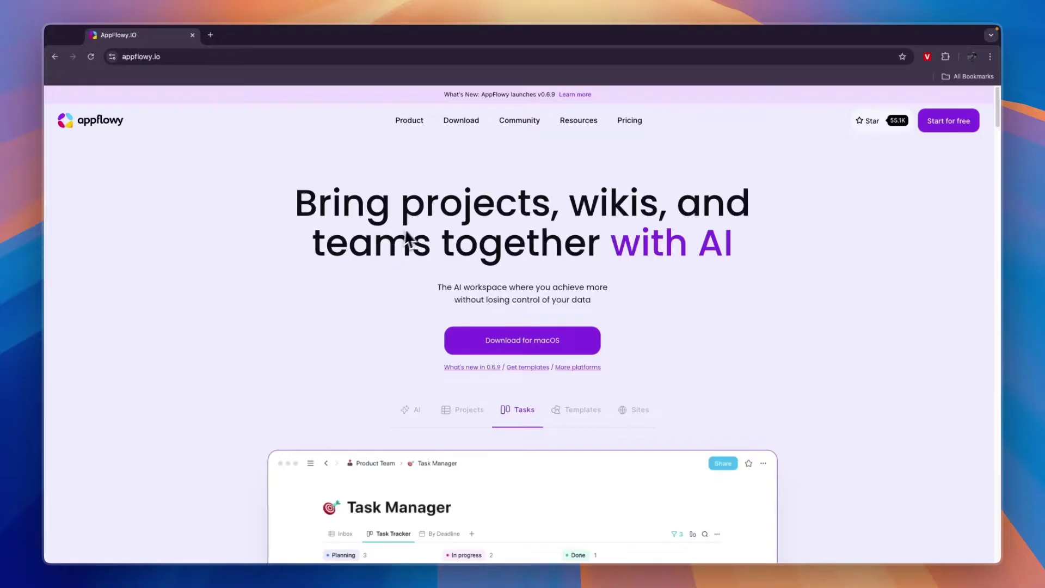
- Highlight the AppFlowy homepage headline and scroll through the page
drag(298, 207, 727, 280)
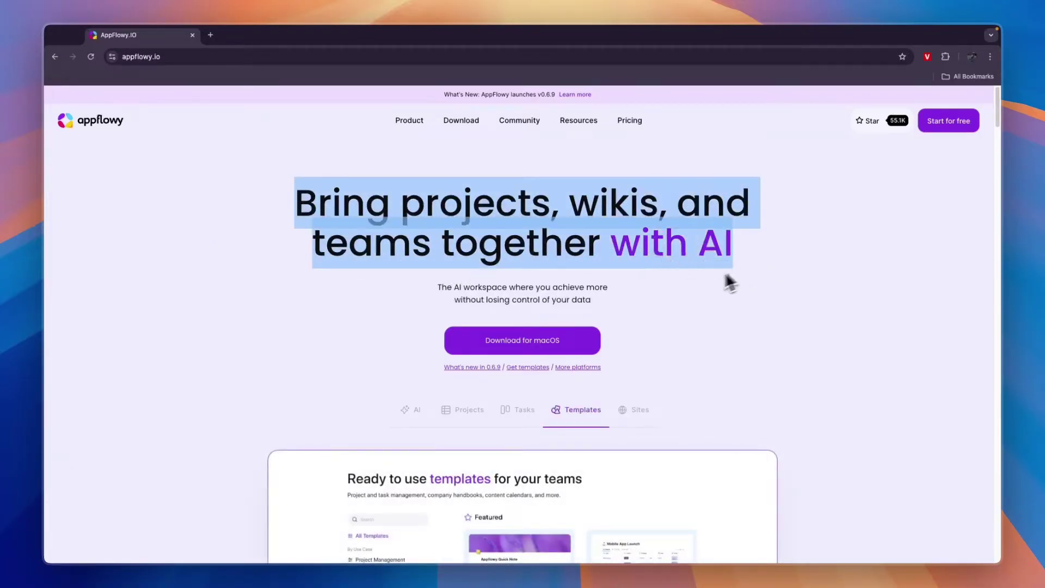
click(699, 296)
scroll(580, 361, down, 8)
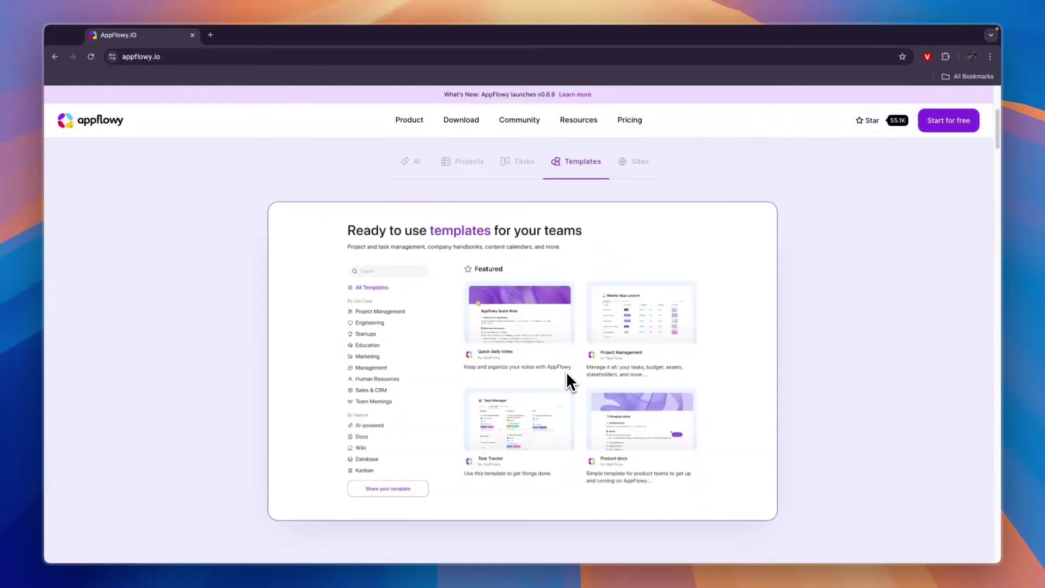
scroll(545, 403, down, 8)
scroll(519, 417, up, 15)
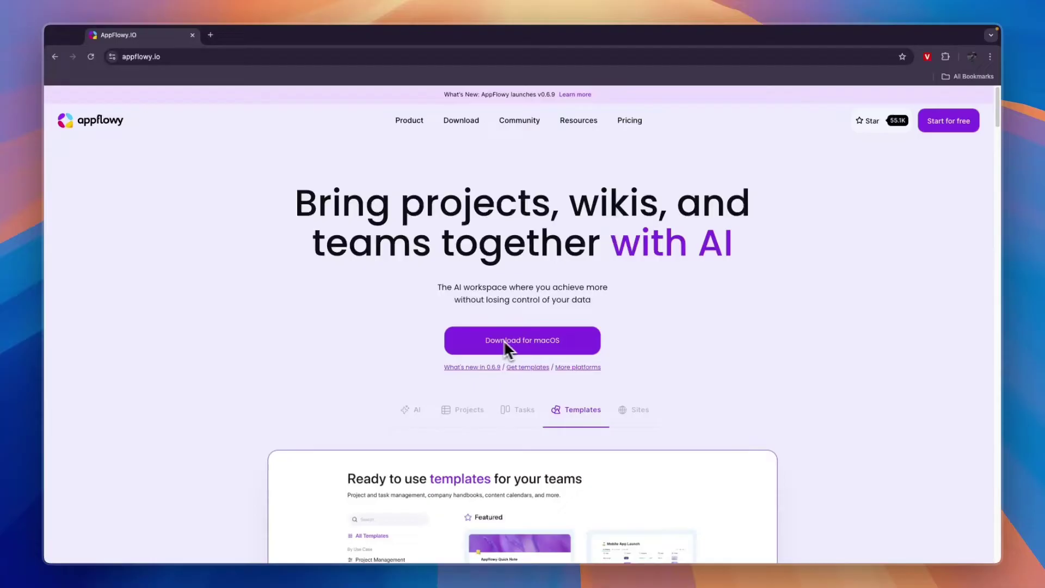
- Download AppFlowy-0.6.9-macos-universal.dmg from the macOS page and confirm the download finished
click(933, 122)
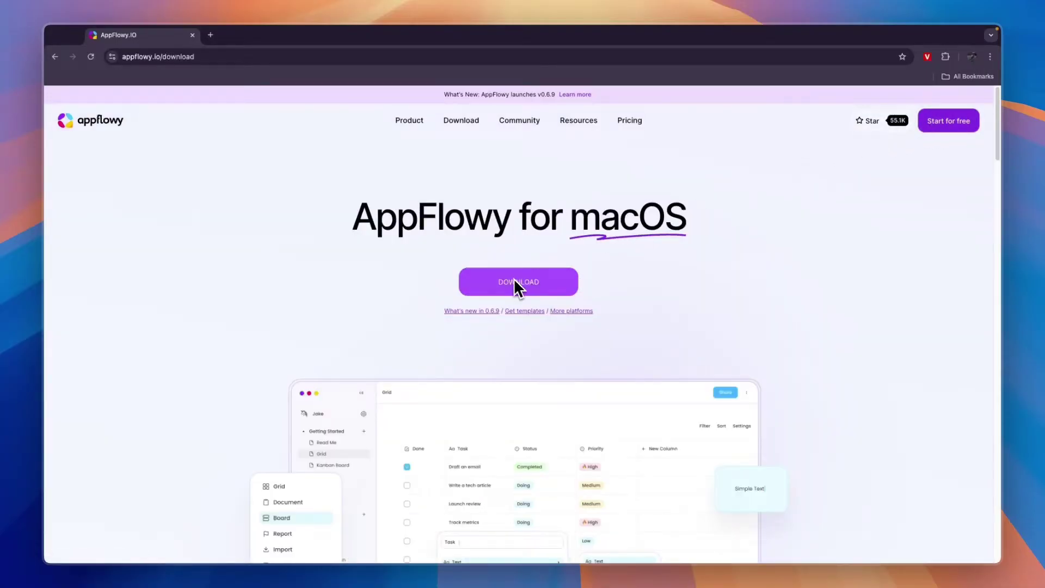
click(518, 284)
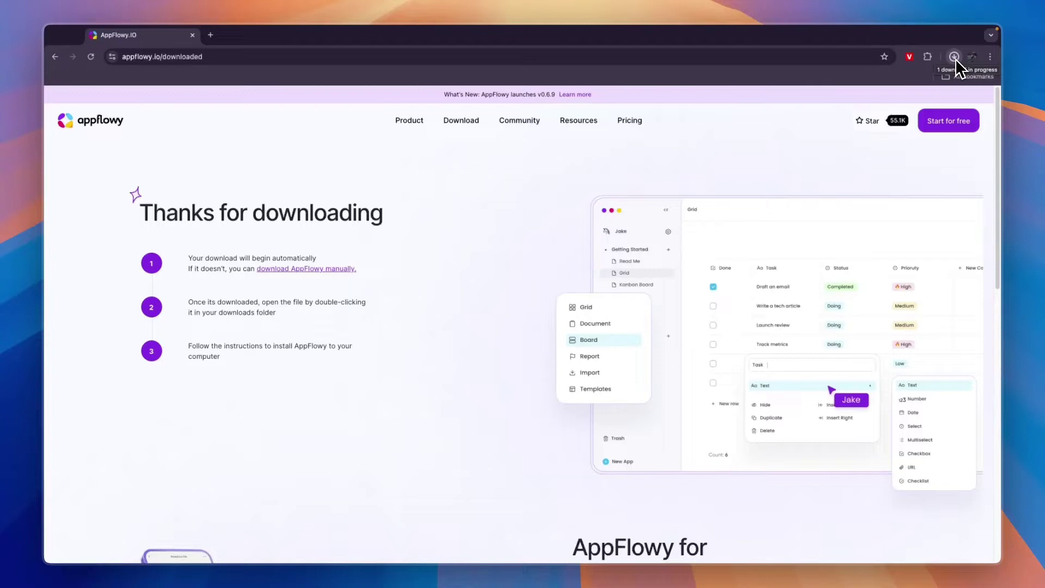
click(954, 56)
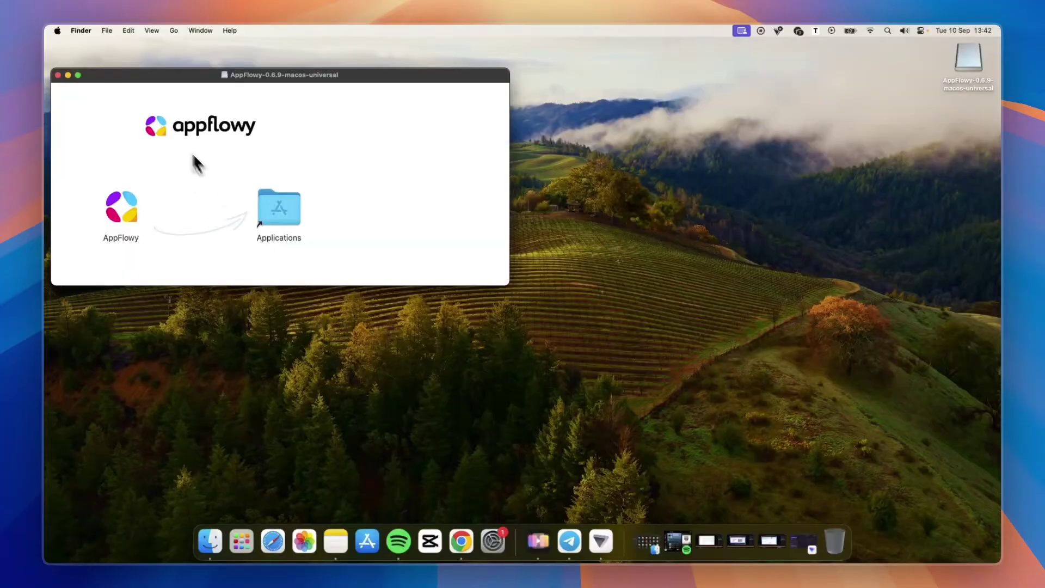
- Copy AppFlowy into the Applications folder, then launch it from Launchpad
drag(129, 208, 288, 220)
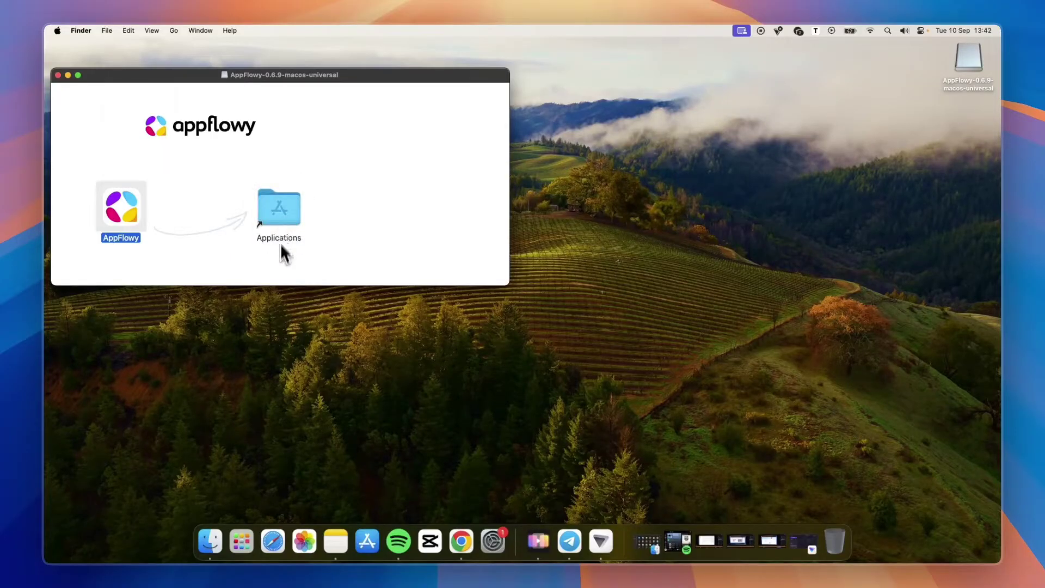
click(241, 542)
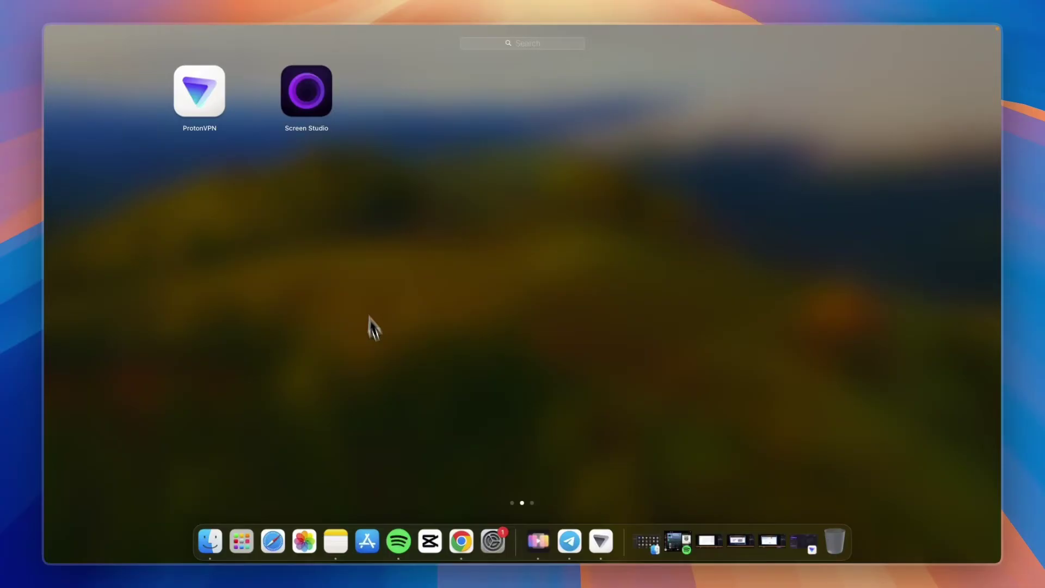
scroll(868, 502, right, 10)
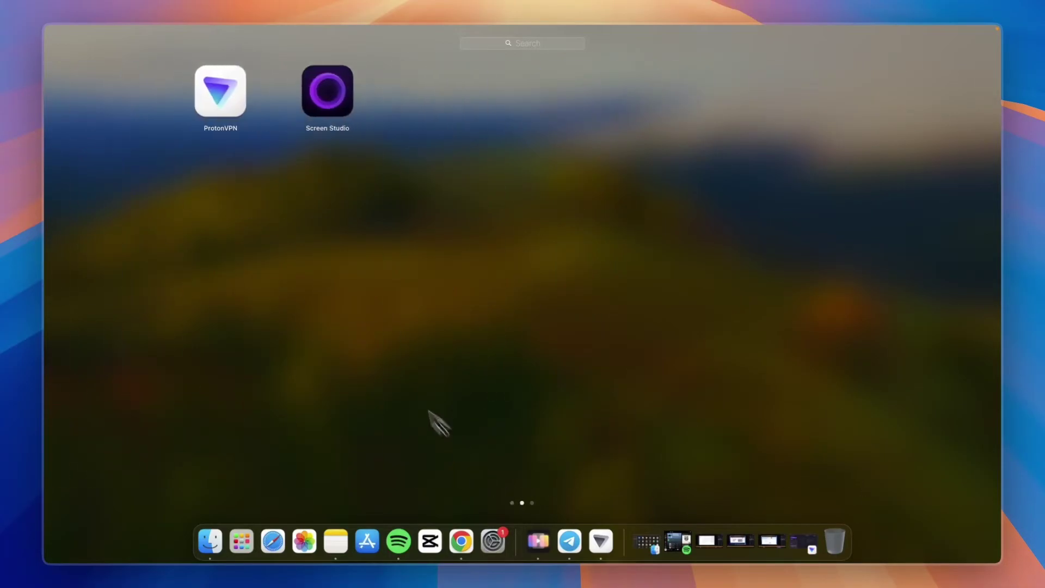
scroll(287, 374, left, 5)
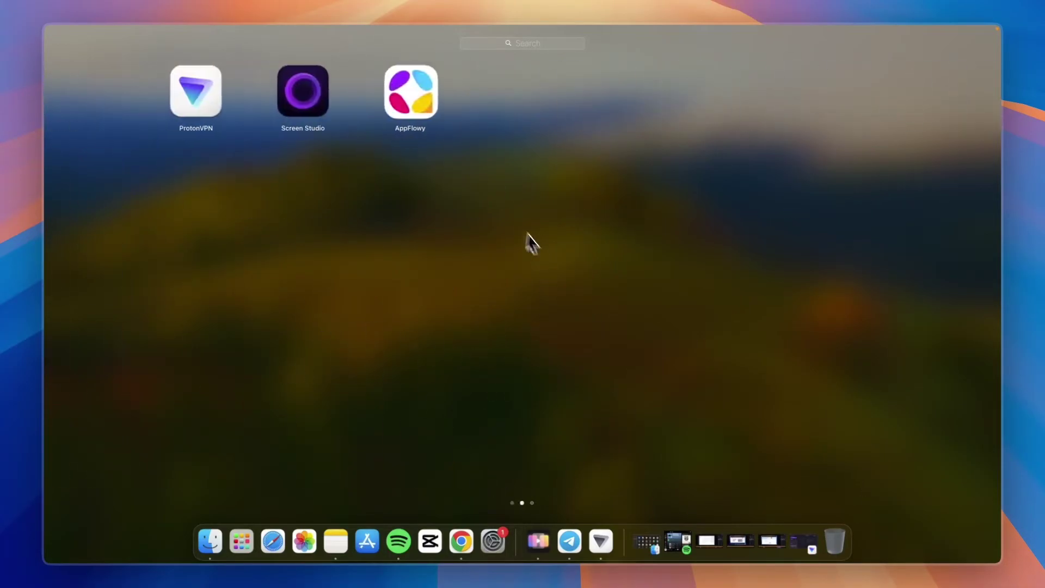
click(416, 105)
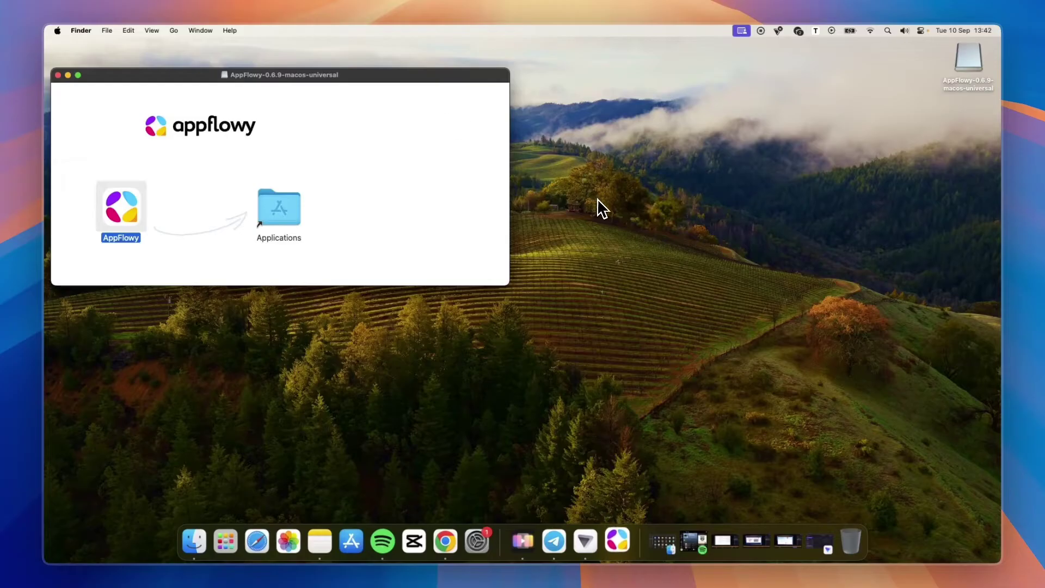
- Confirm opening the downloaded app, allow Documents folder access, and start Google sign-in
click(552, 241)
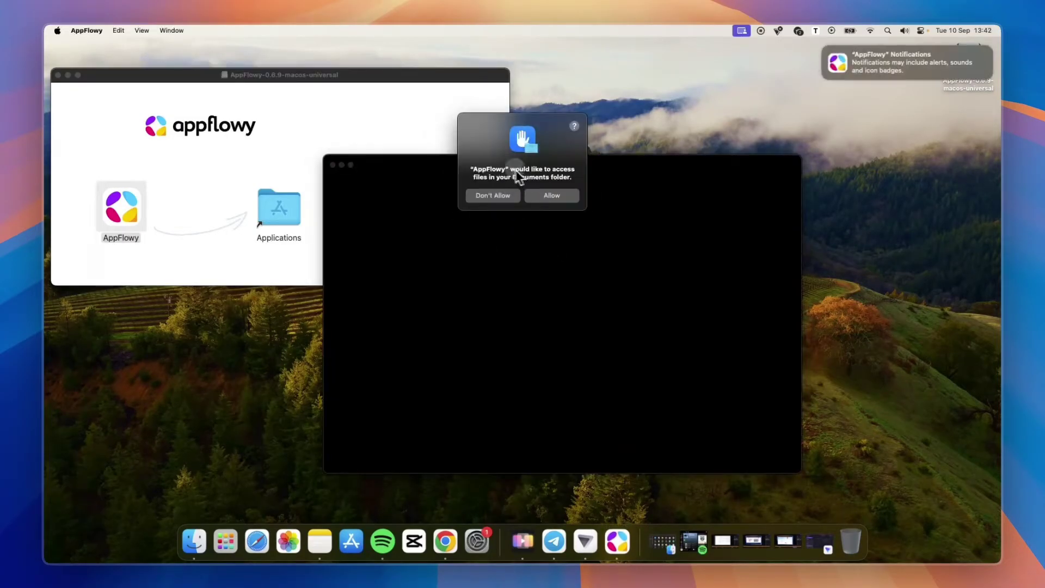
drag(515, 170, 566, 189)
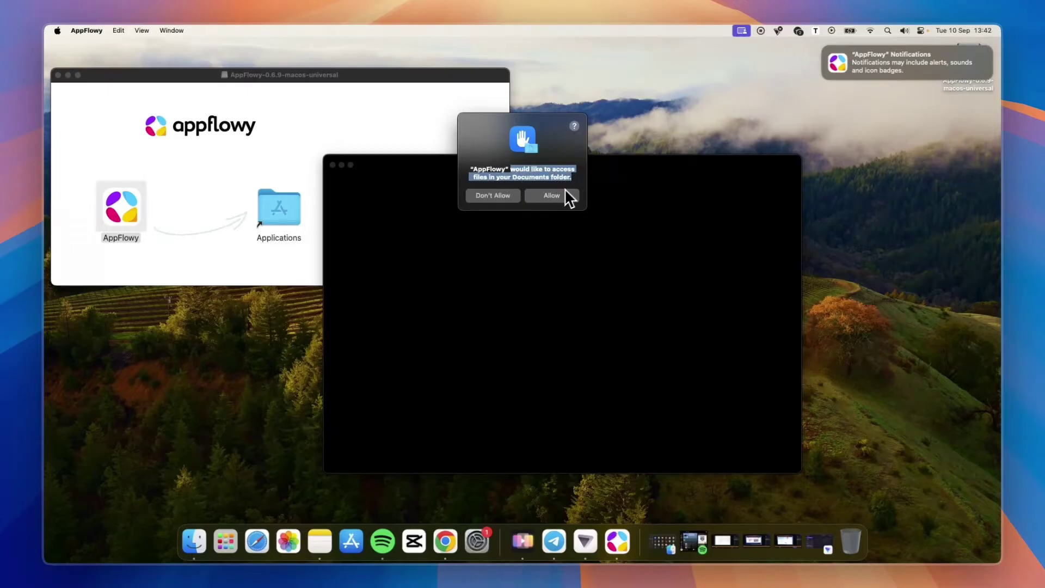
click(556, 196)
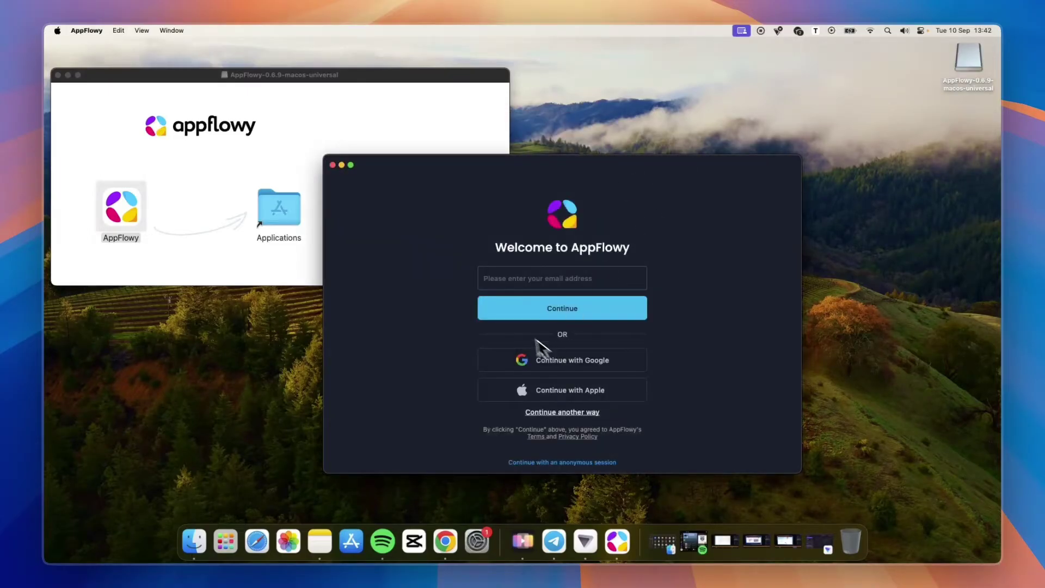
click(573, 362)
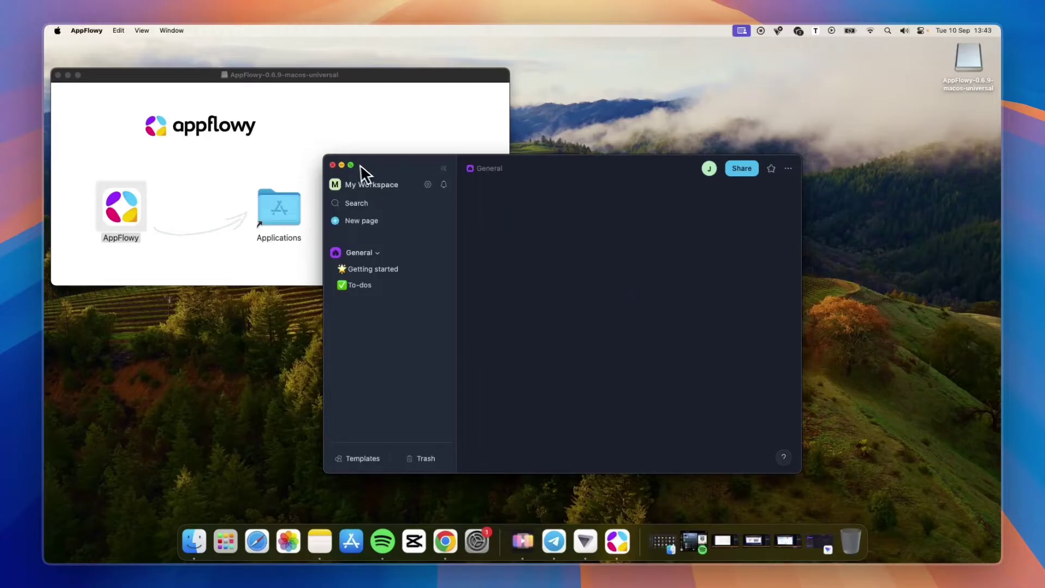
- Make the AppFlowy window full-screen and check the workspace list, which shows only My Workspace
click(350, 165)
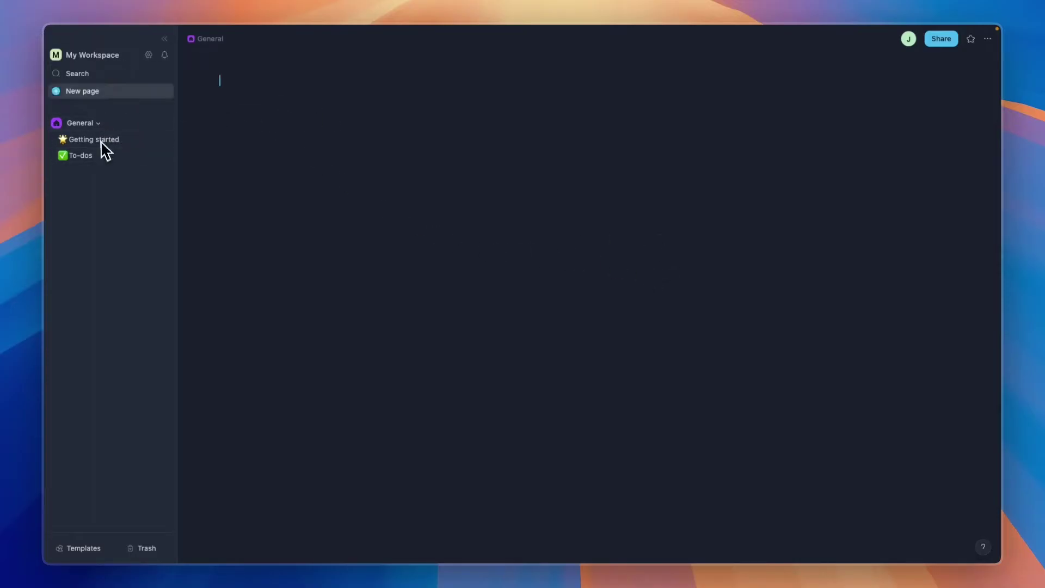
click(101, 55)
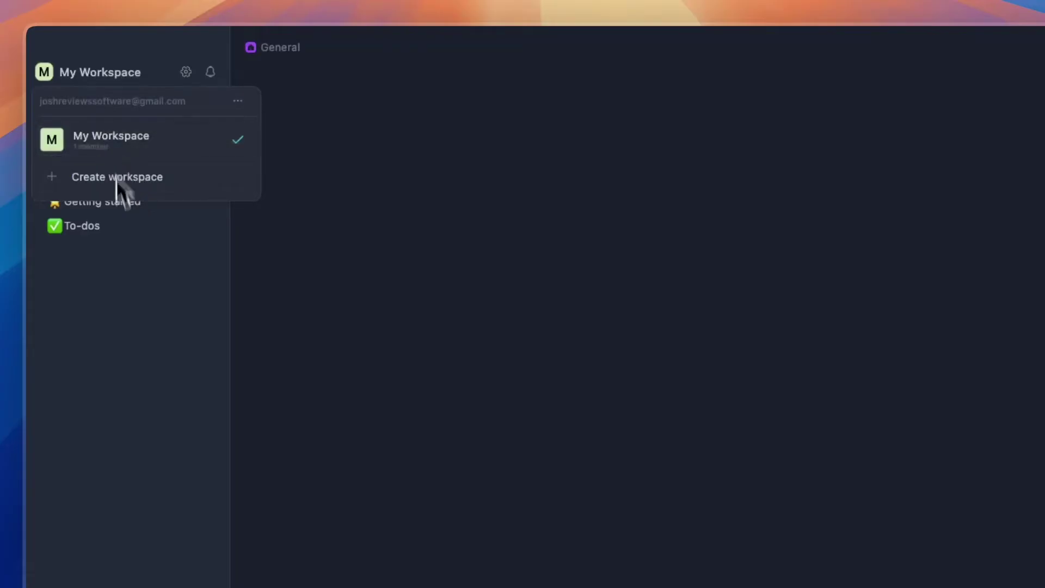
click(145, 316)
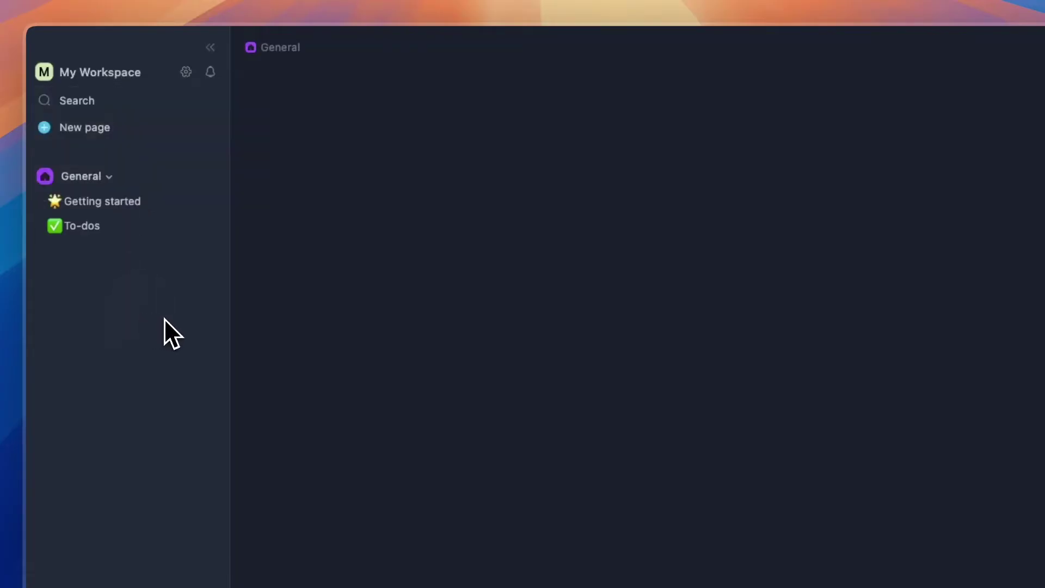
- In Settings, view the Members and Workspace pages and set the appearance to Light
click(186, 73)
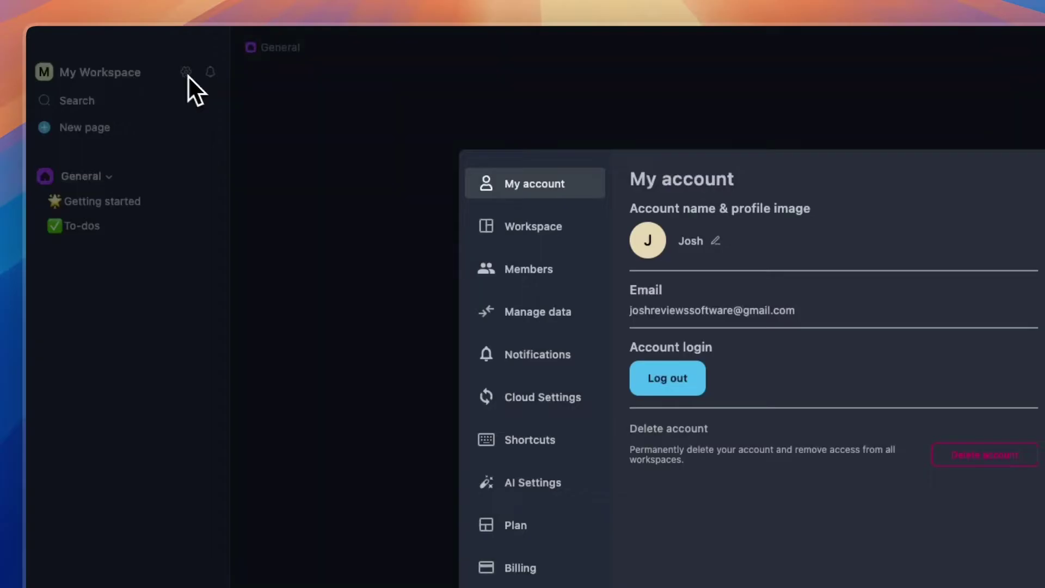
click(492, 270)
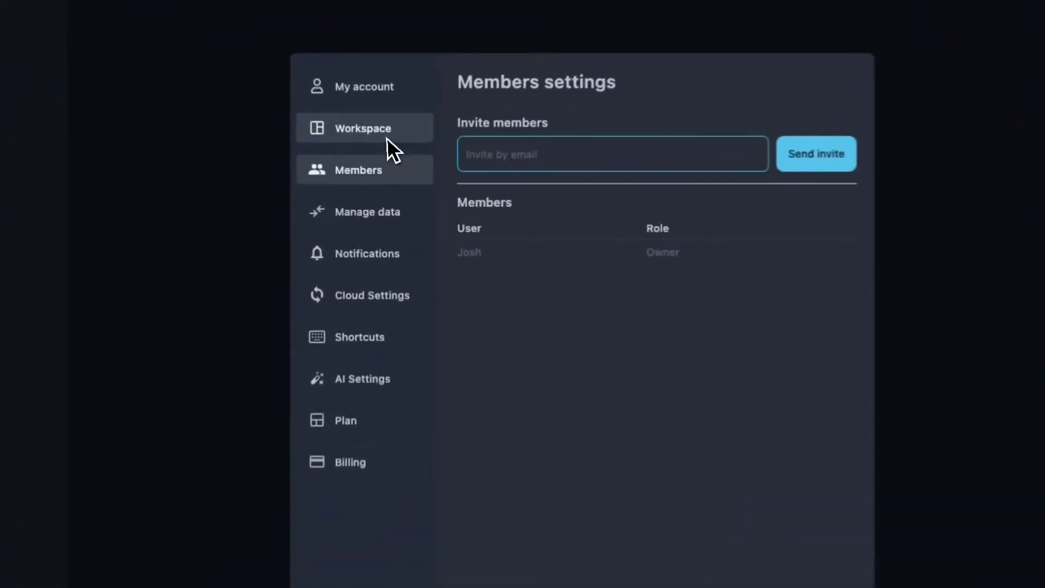
click(373, 161)
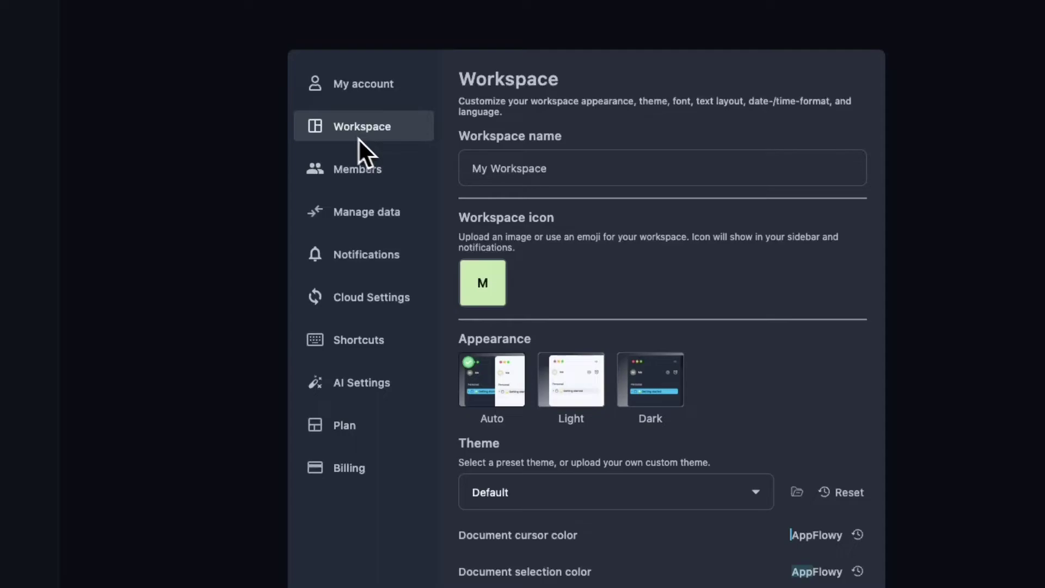
click(558, 381)
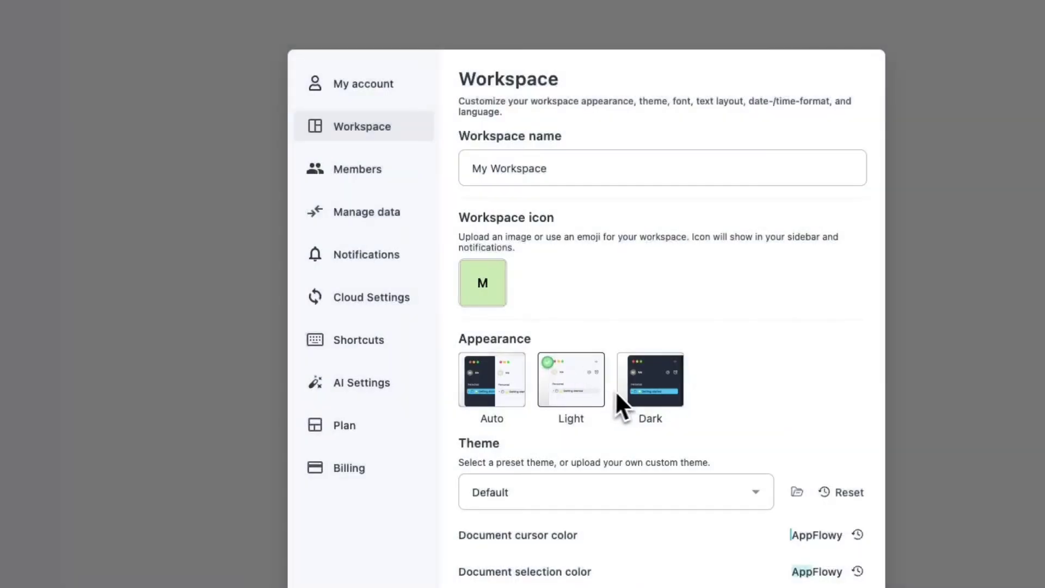
click(630, 391)
click(576, 388)
- Leave the workspace name unchanged and scroll through the Workspace settings options
drag(544, 175, 457, 172)
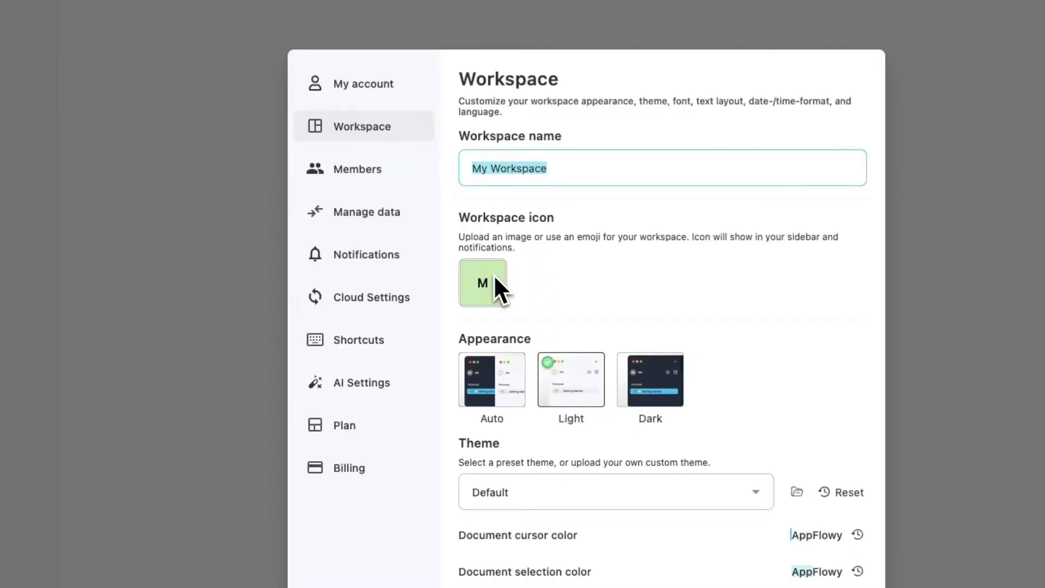
click(563, 282)
scroll(541, 283, down, 2)
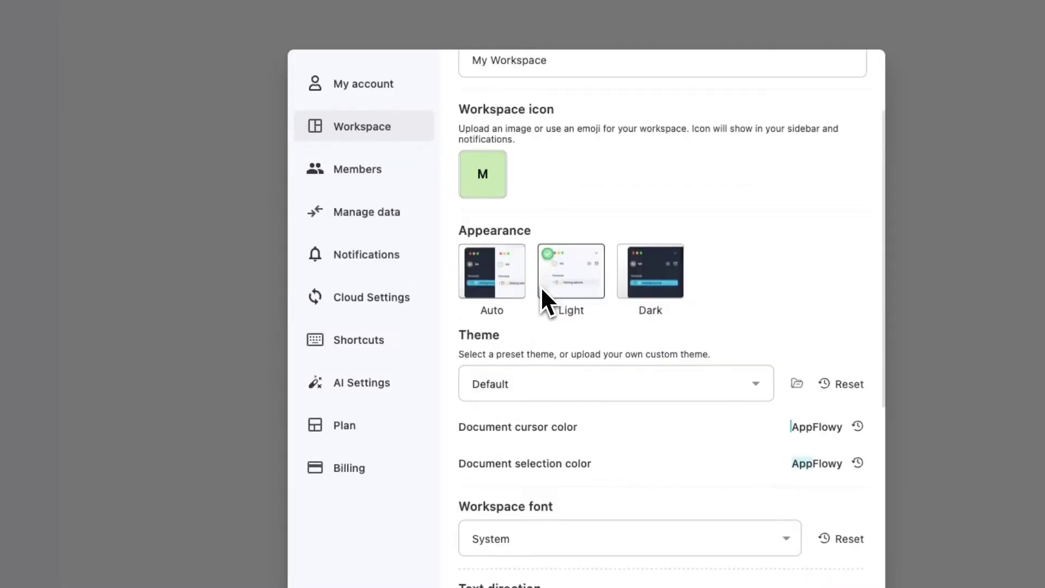
scroll(541, 287, down, 5)
scroll(542, 305, up, 4)
scroll(511, 294, down, 6)
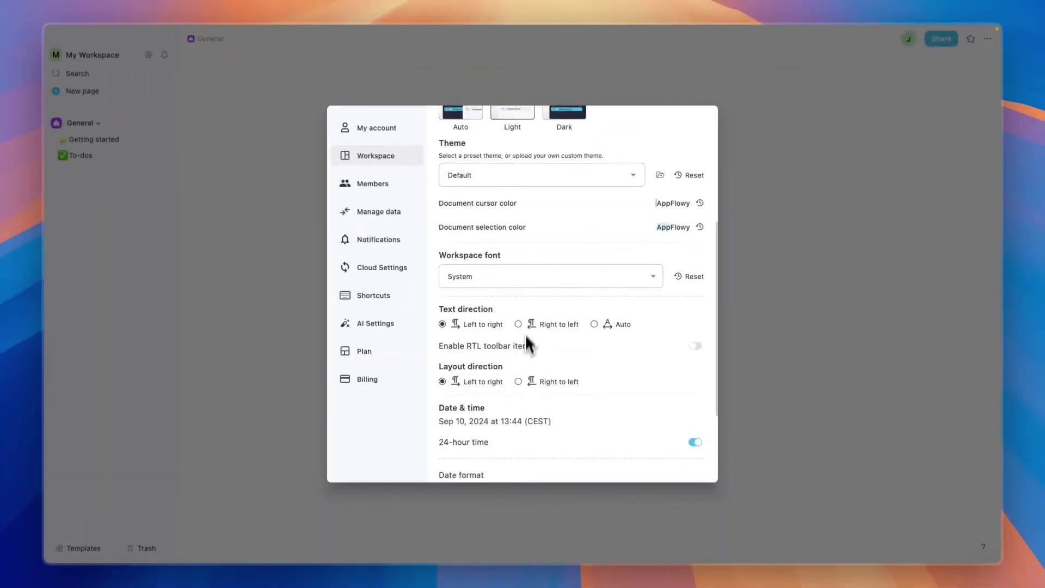
scroll(490, 365, down, 3)
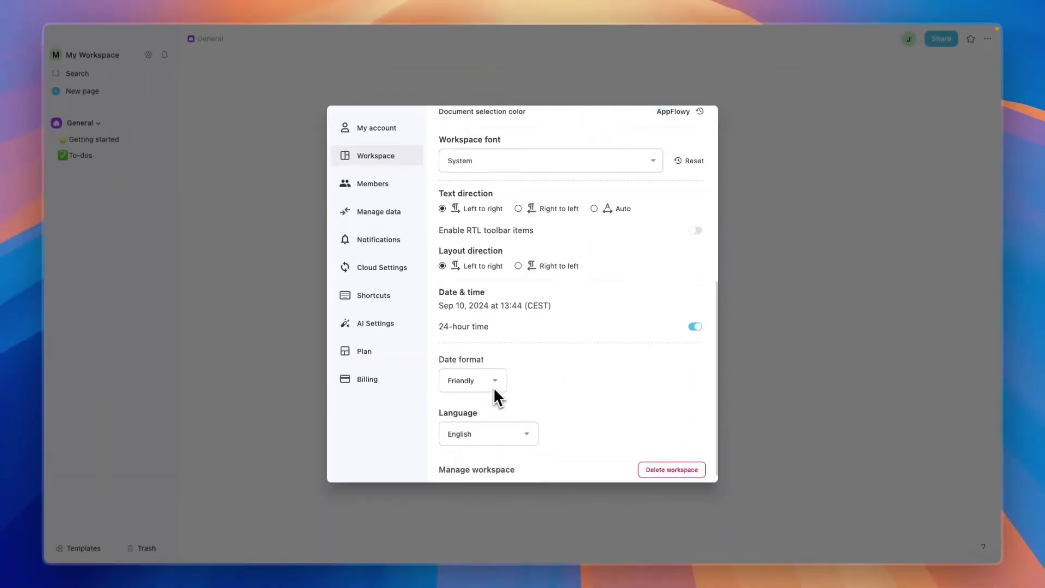
scroll(534, 310, up, 2)
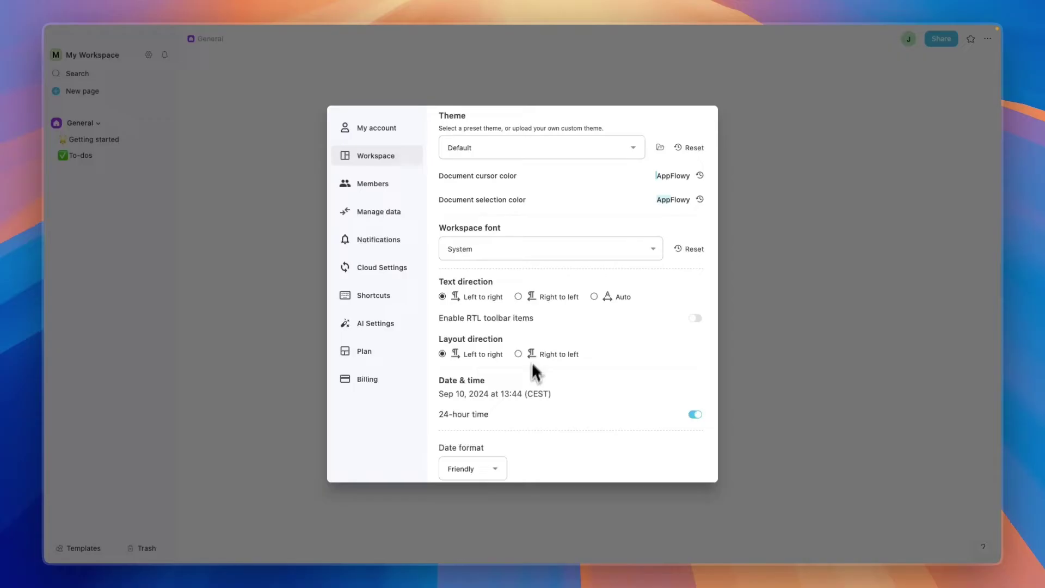
- Check the AI settings' language models, keeping the model as Default
click(375, 324)
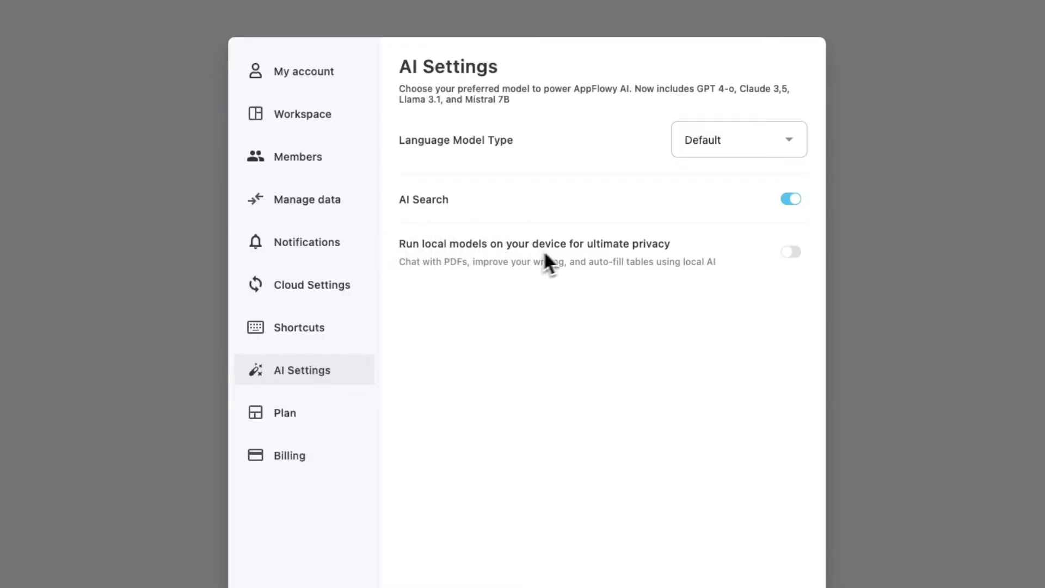
click(765, 140)
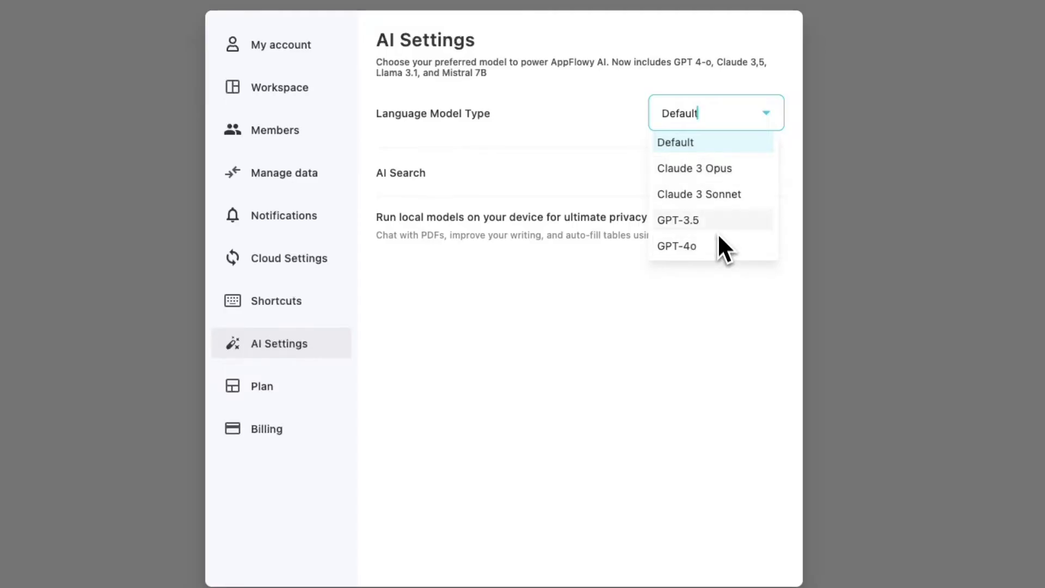
click(661, 305)
- View the Plan page with Free as the current plan, then close the plan comparison
click(265, 387)
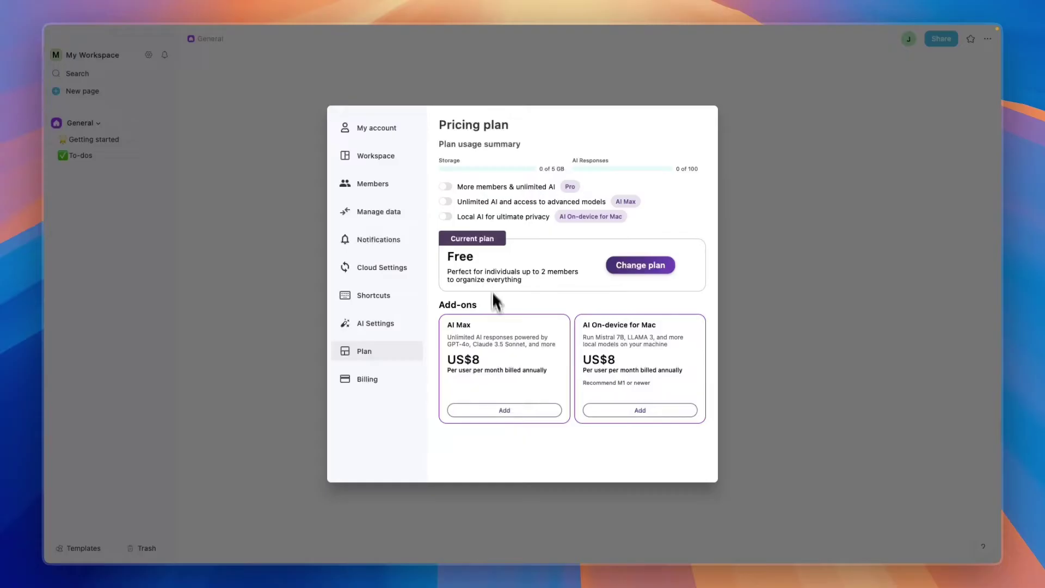
click(652, 267)
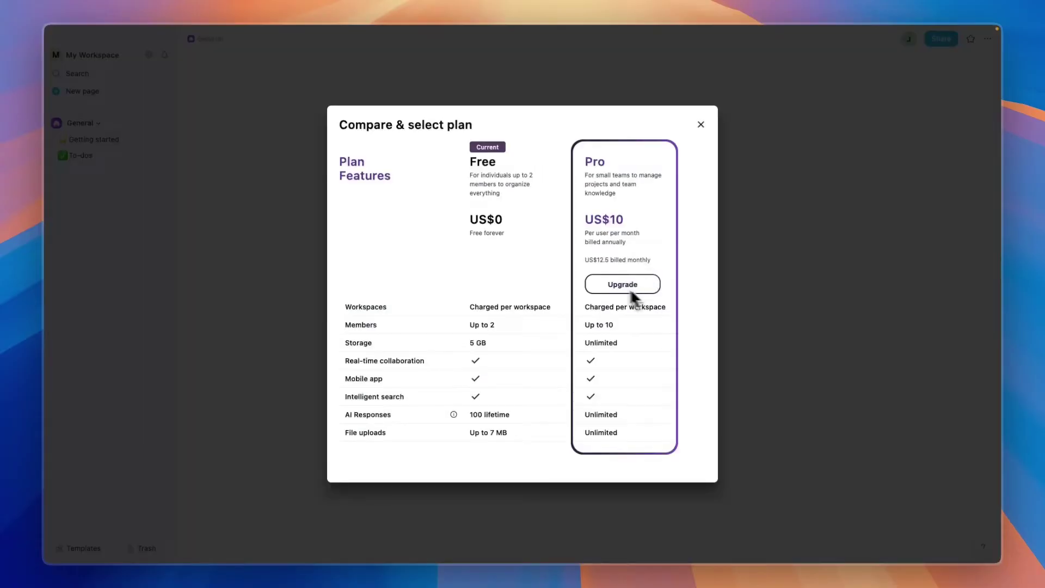
click(701, 125)
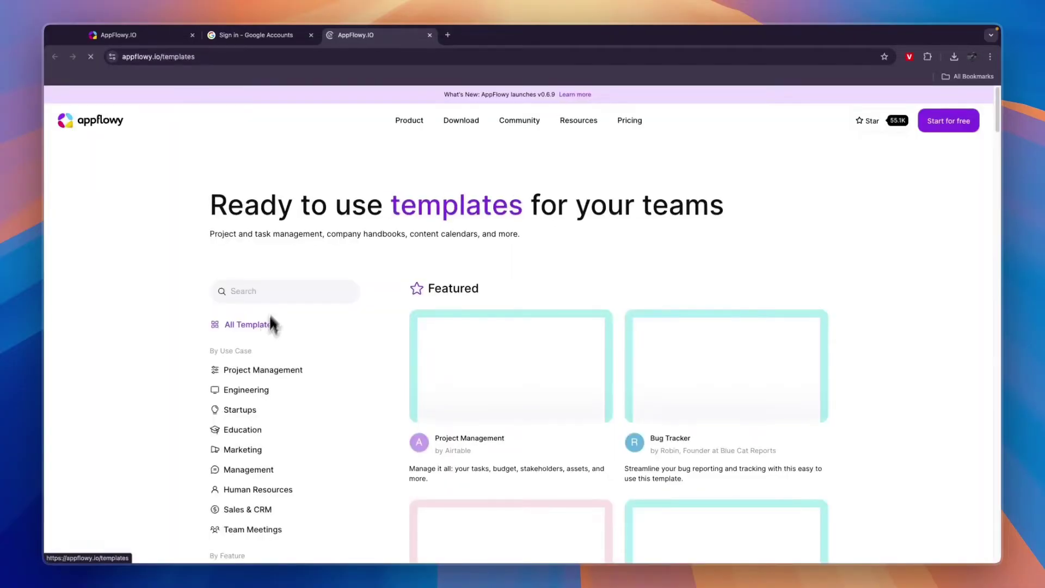
- On the templates site, filter to the Startups category, then to Management
scroll(289, 294, down, 2)
scroll(261, 338, down, 1)
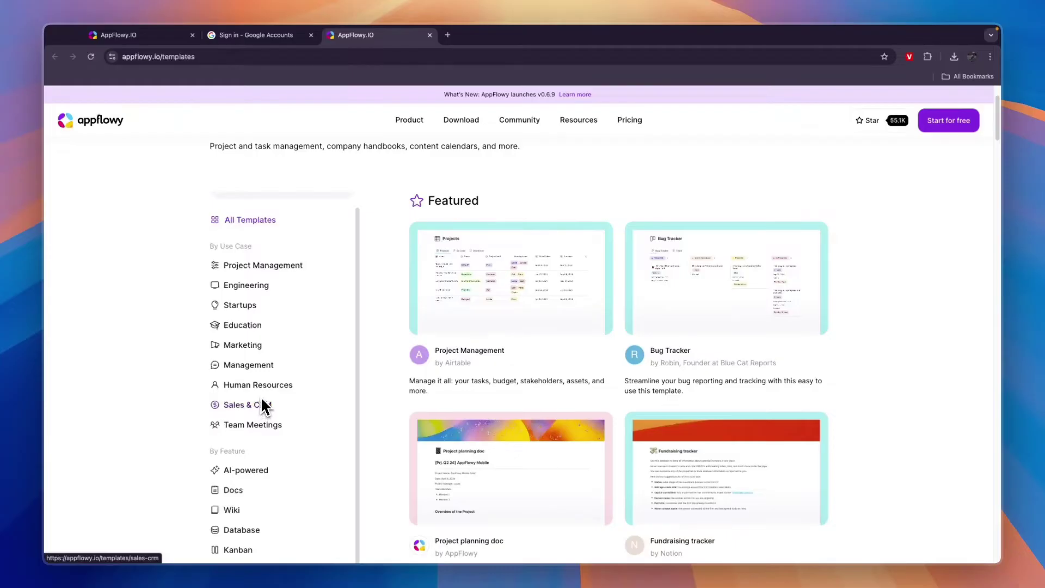
click(243, 306)
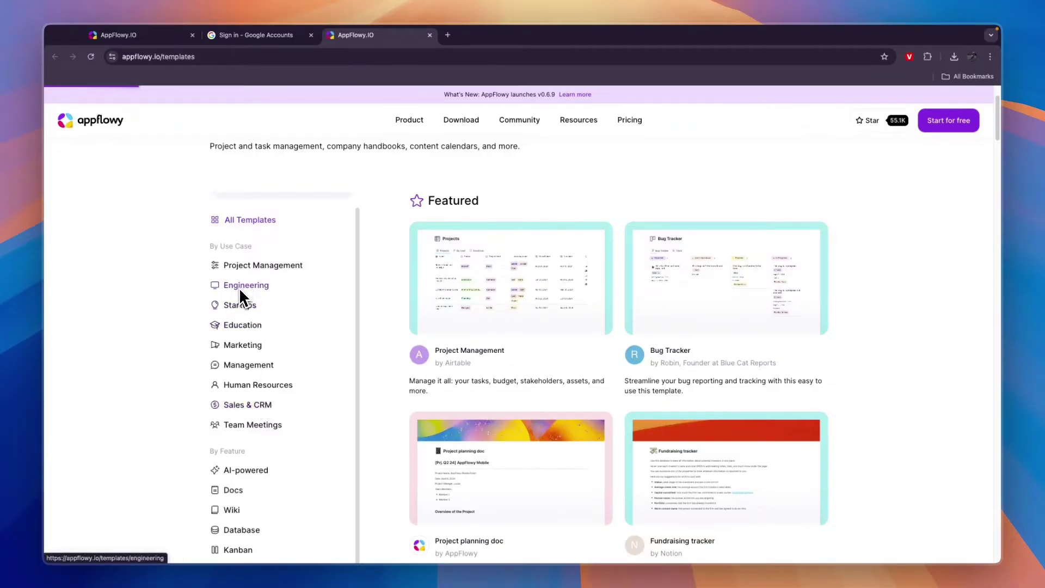
scroll(234, 435, down, 1)
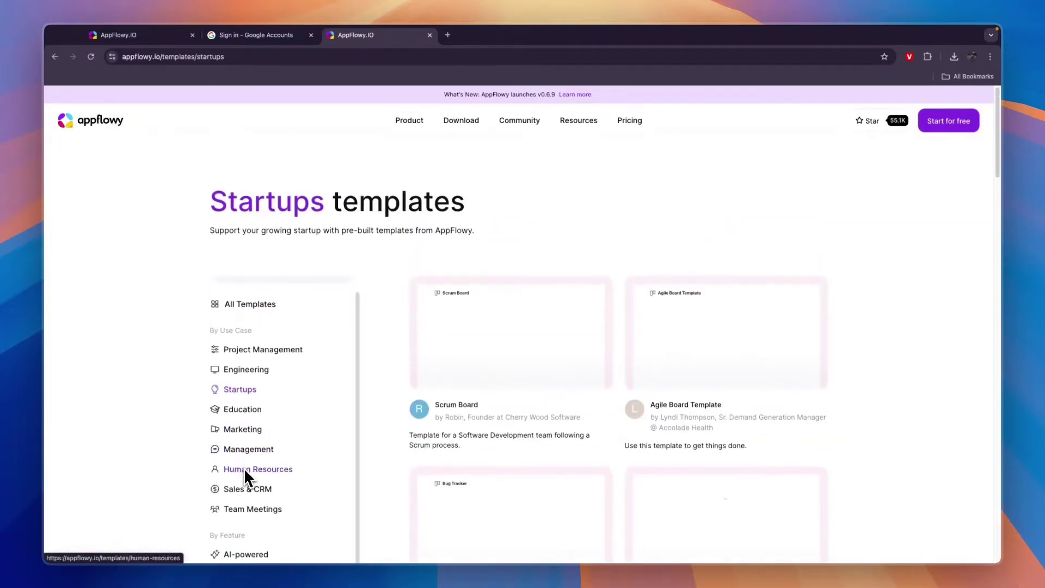
scroll(247, 462, down, 3)
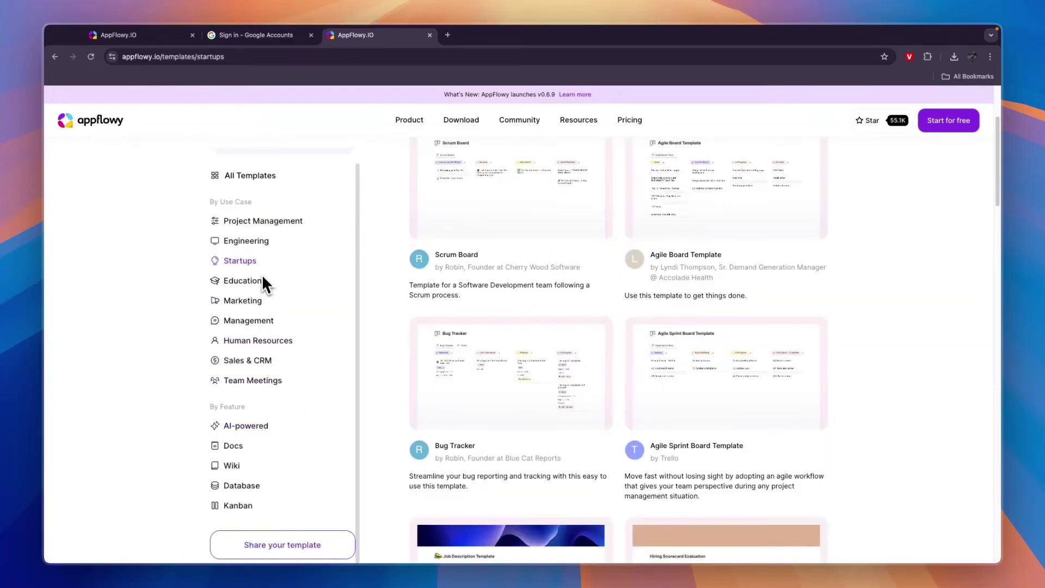
click(241, 325)
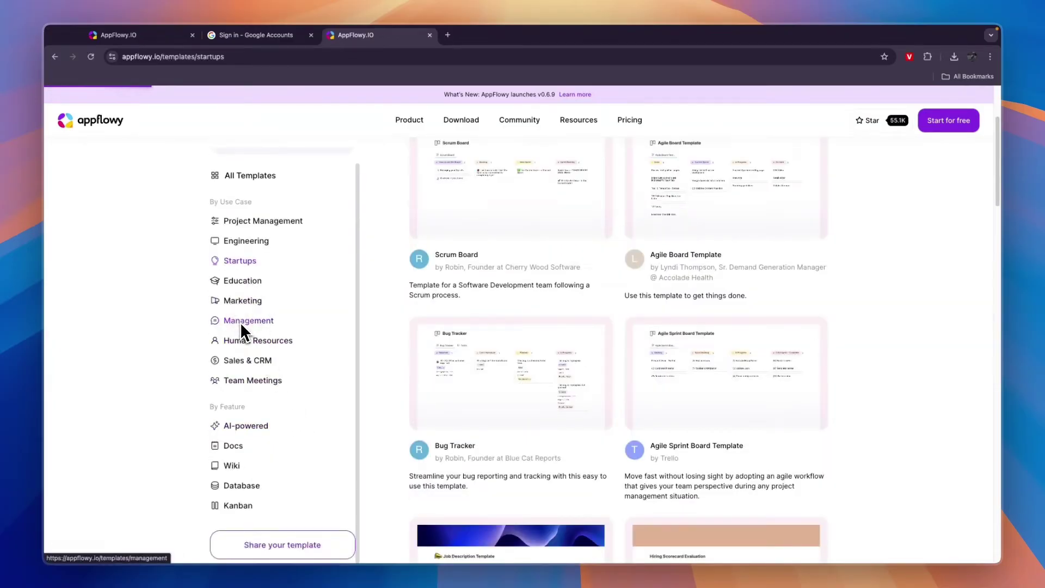
- Browse the Management cards, highlighting the Blog Editorial Calendar and Performance Review Template titles
scroll(681, 402, down, 7)
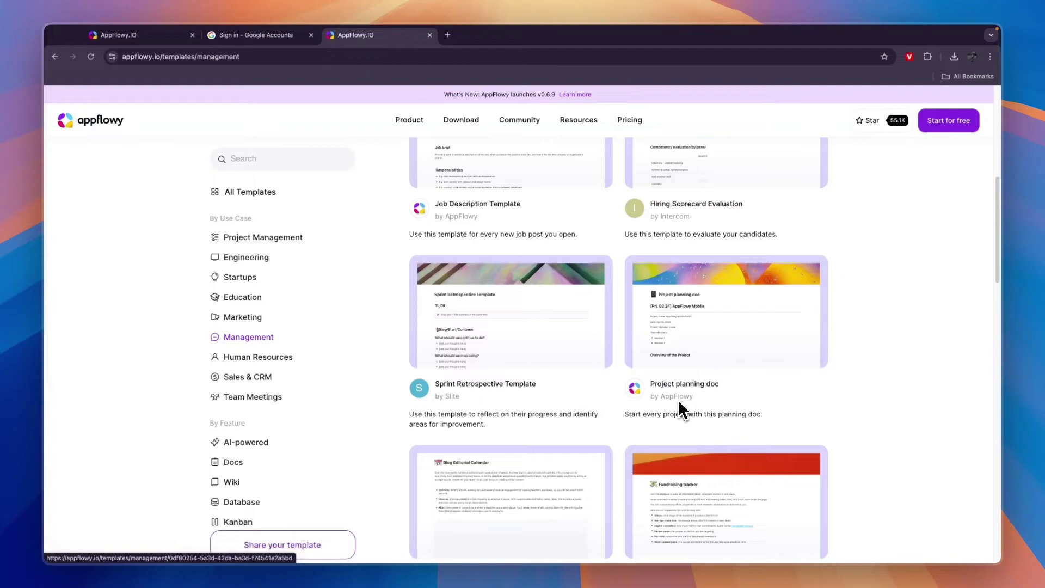
scroll(673, 414, down, 3)
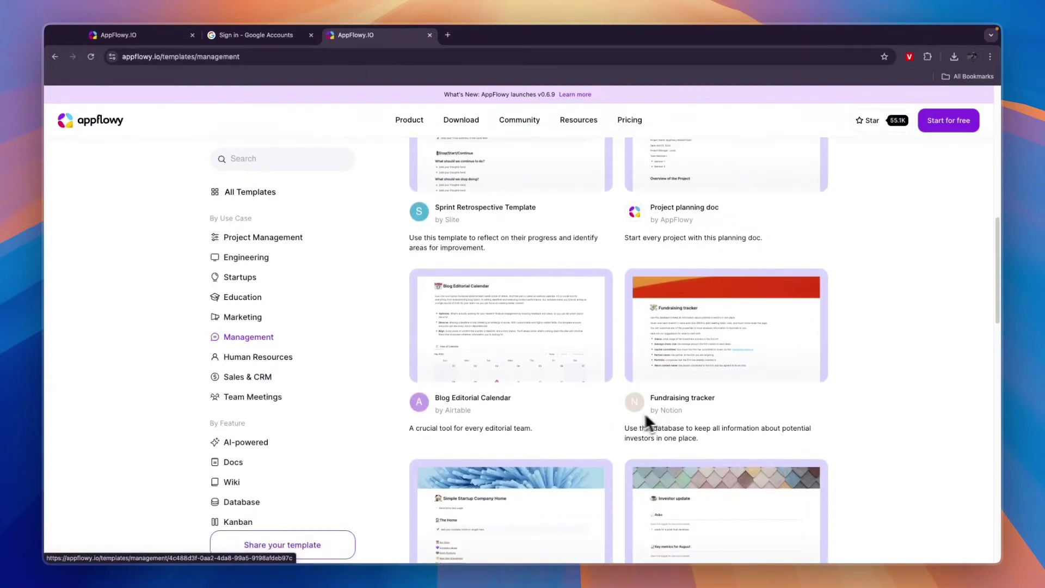
scroll(613, 426, down, 3)
scroll(509, 345, up, 4)
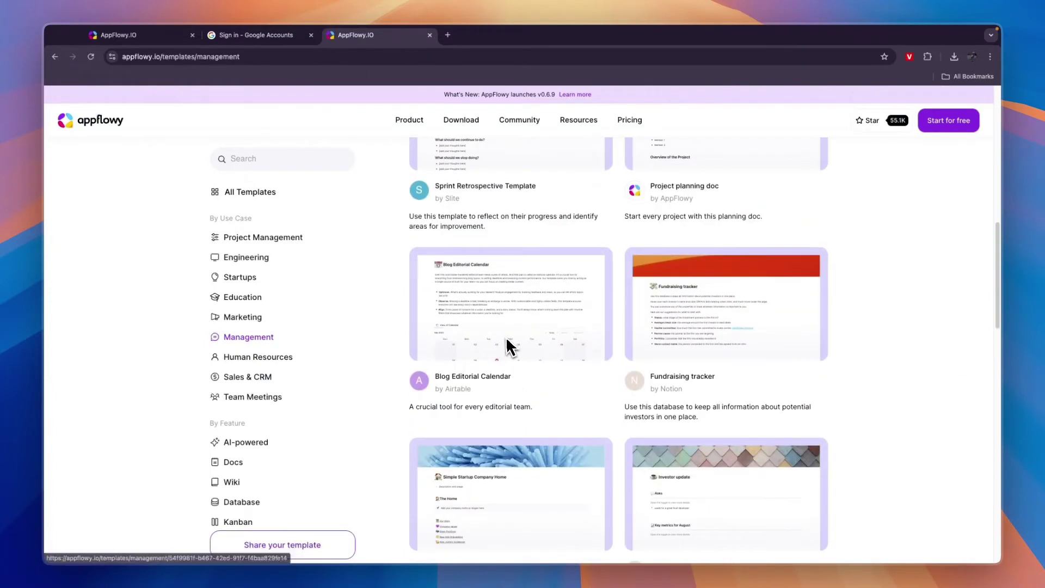
scroll(478, 407, down, 3)
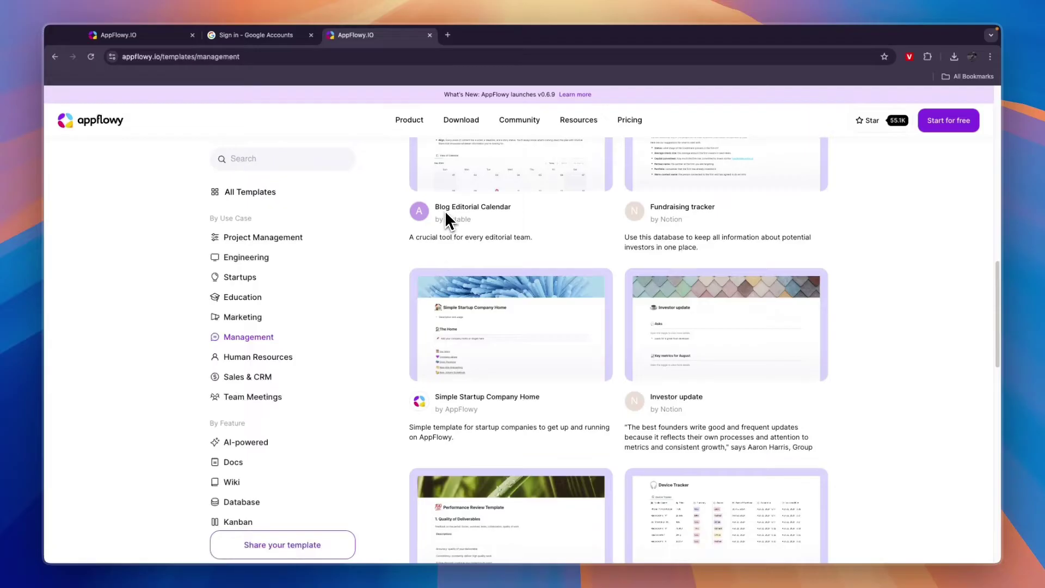
drag(445, 210, 517, 210)
click(437, 403)
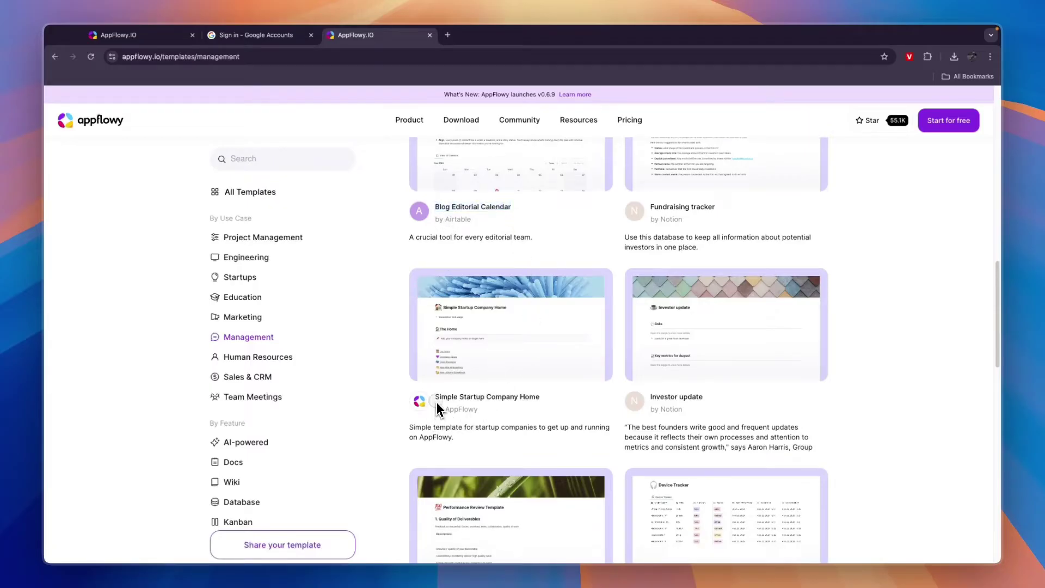
click(540, 413)
scroll(541, 409, down, 3)
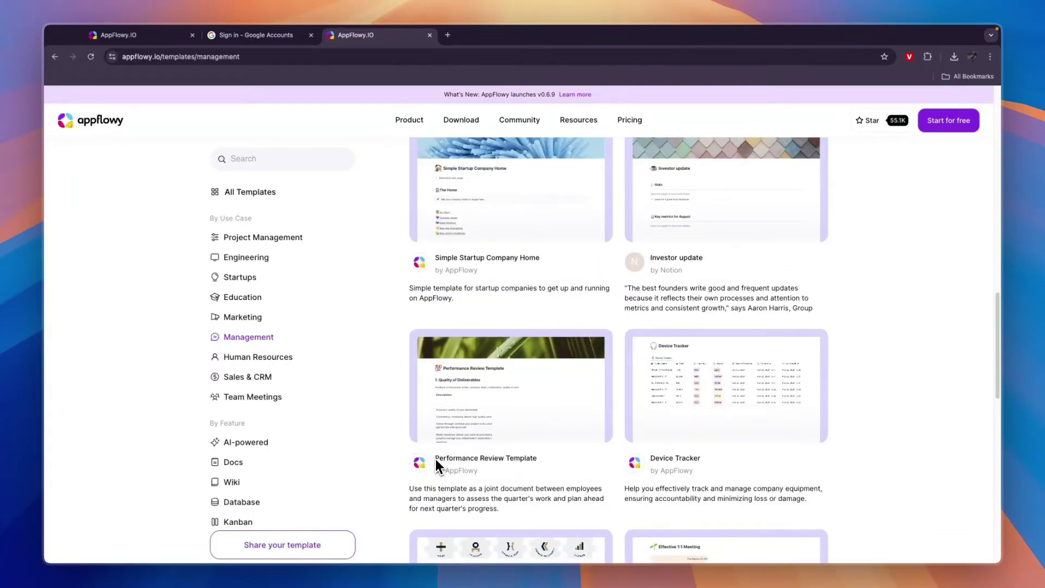
drag(435, 459, 564, 469)
drag(656, 458, 702, 460)
- Open the Job Description Template card
scroll(707, 458, down, 3)
scroll(658, 469, down, 1)
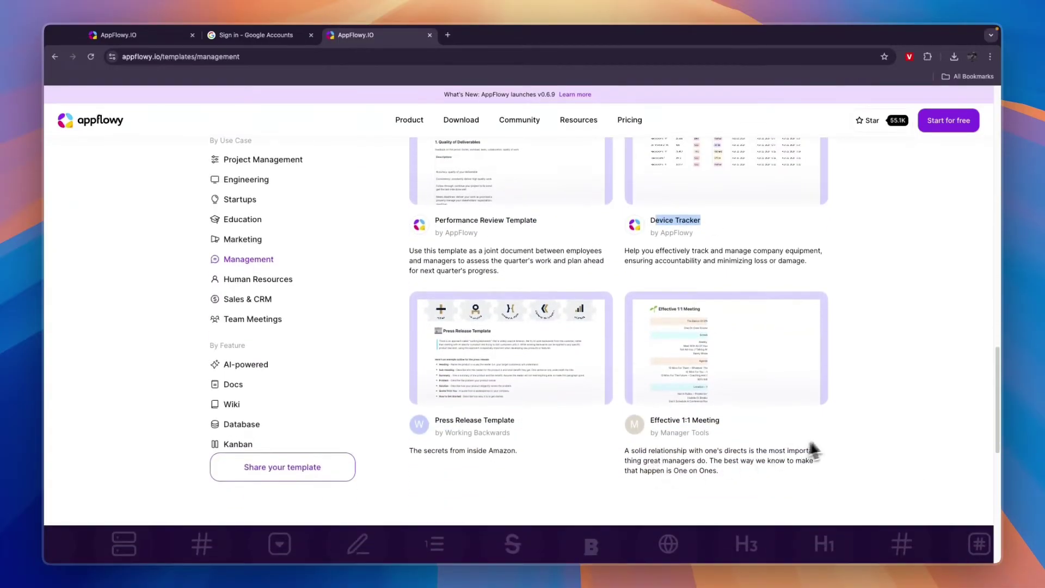
click(624, 479)
scroll(523, 441, up, 15)
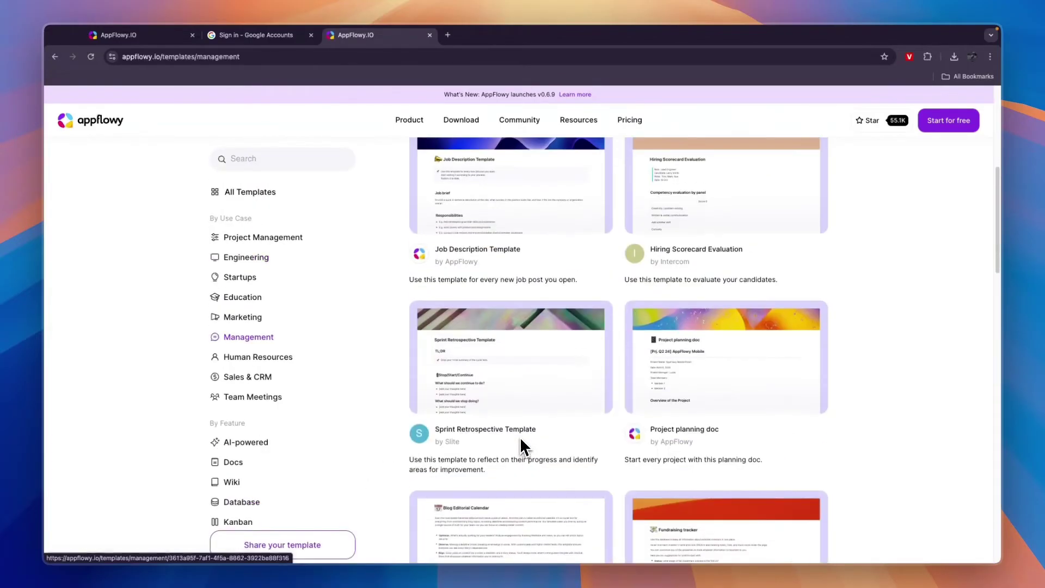
scroll(528, 381, up, 1)
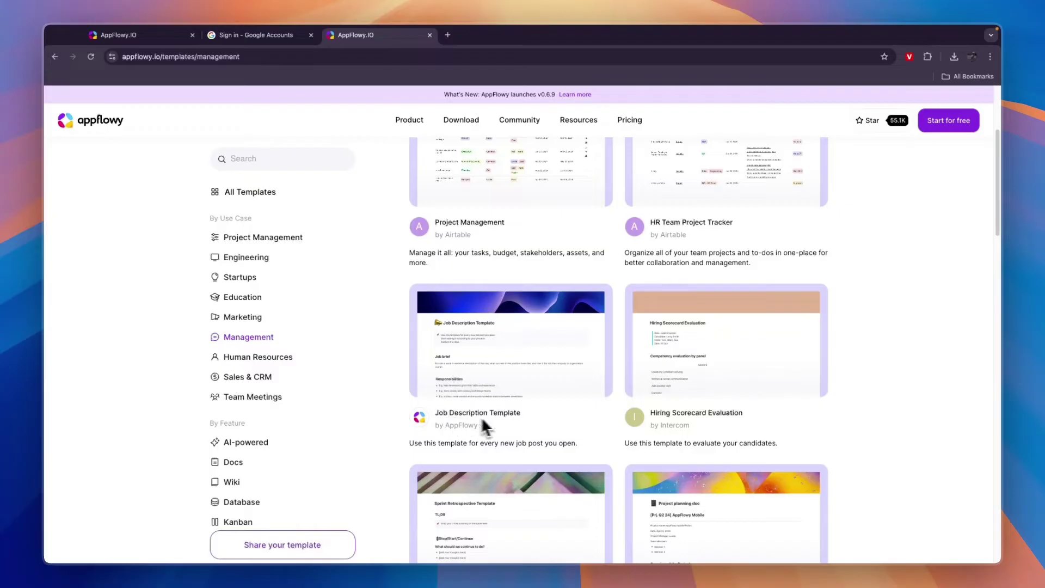
click(532, 372)
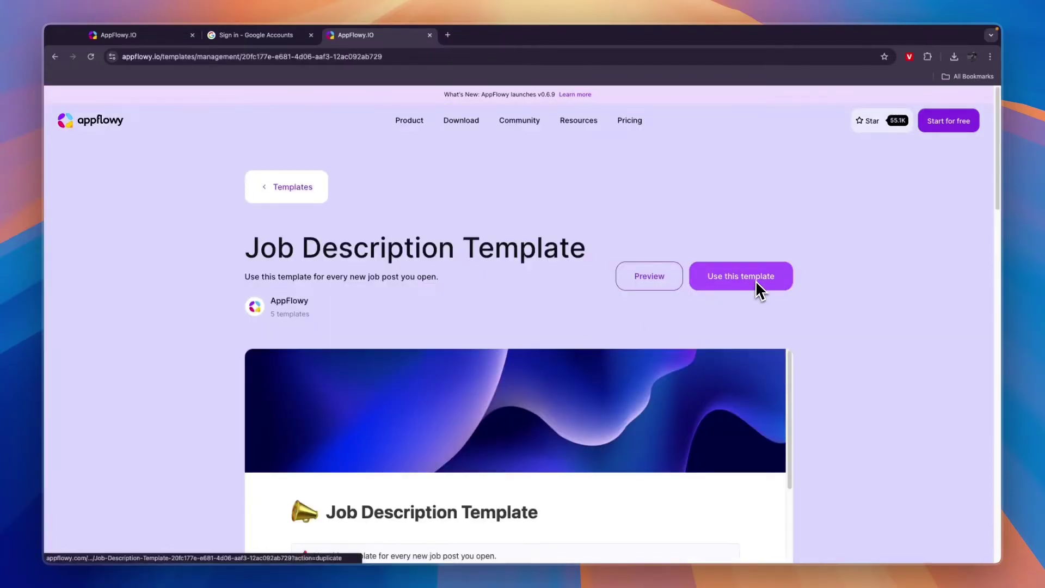
- Add the Job Description Template to My Workspace's General space via Google sign-in and open it in AppFlowy
click(756, 282)
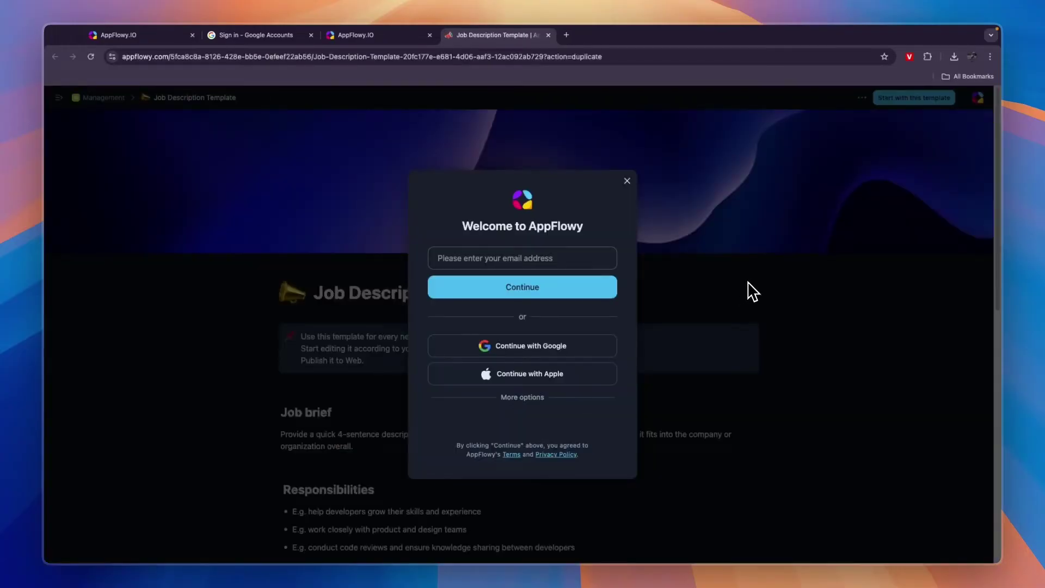
click(533, 351)
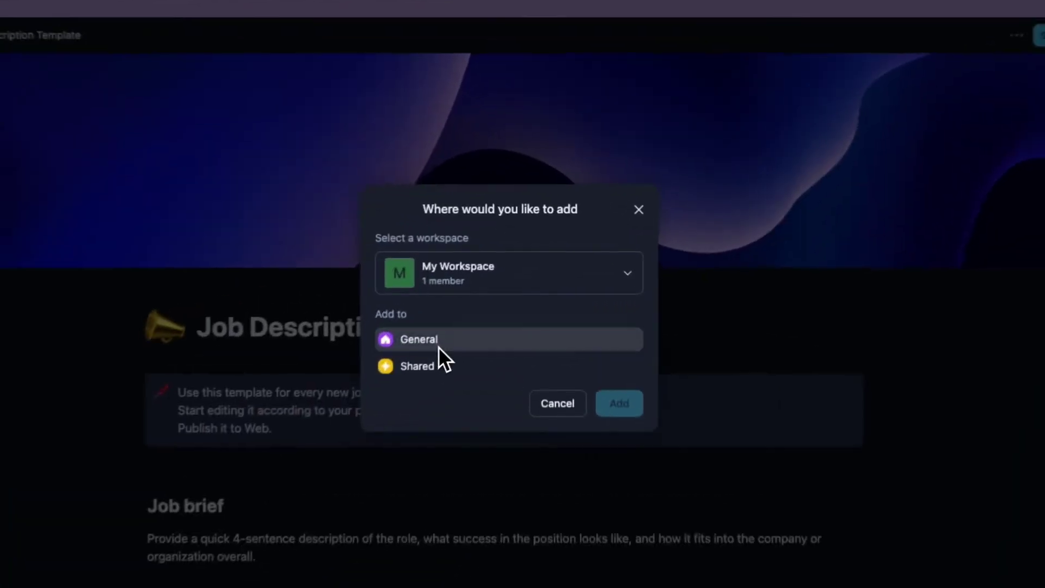
click(489, 305)
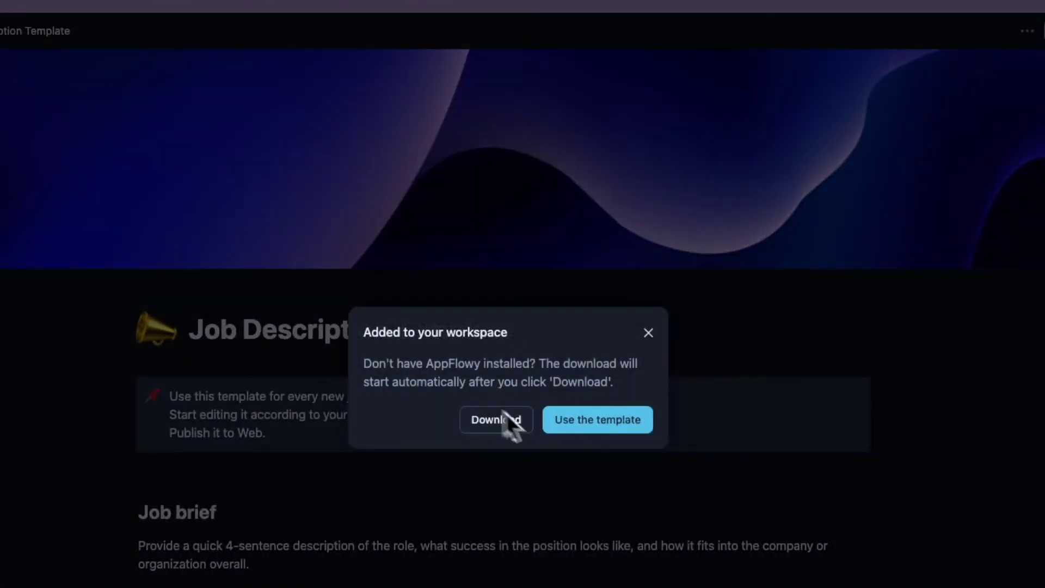
click(592, 424)
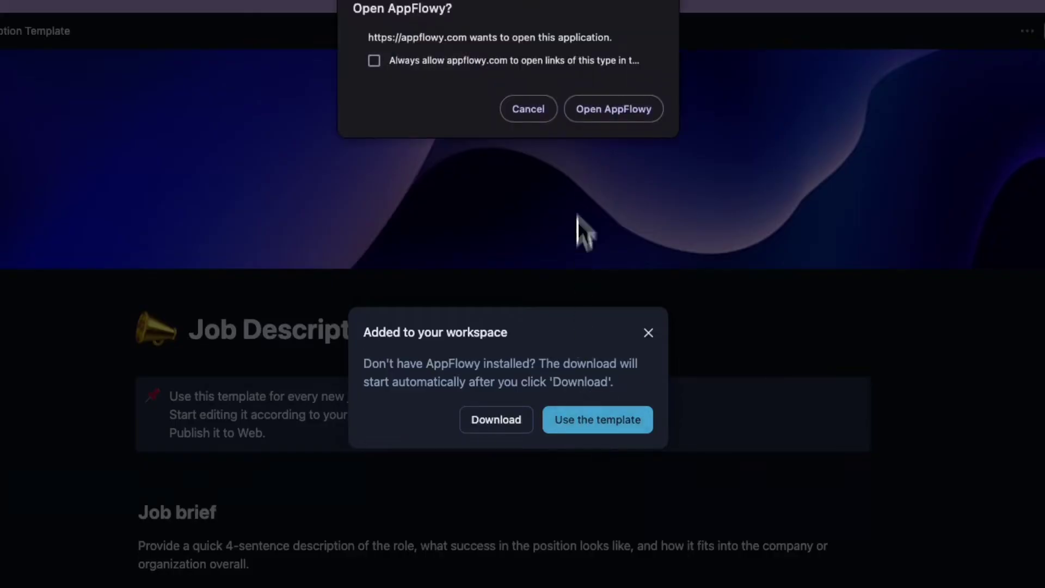
click(602, 112)
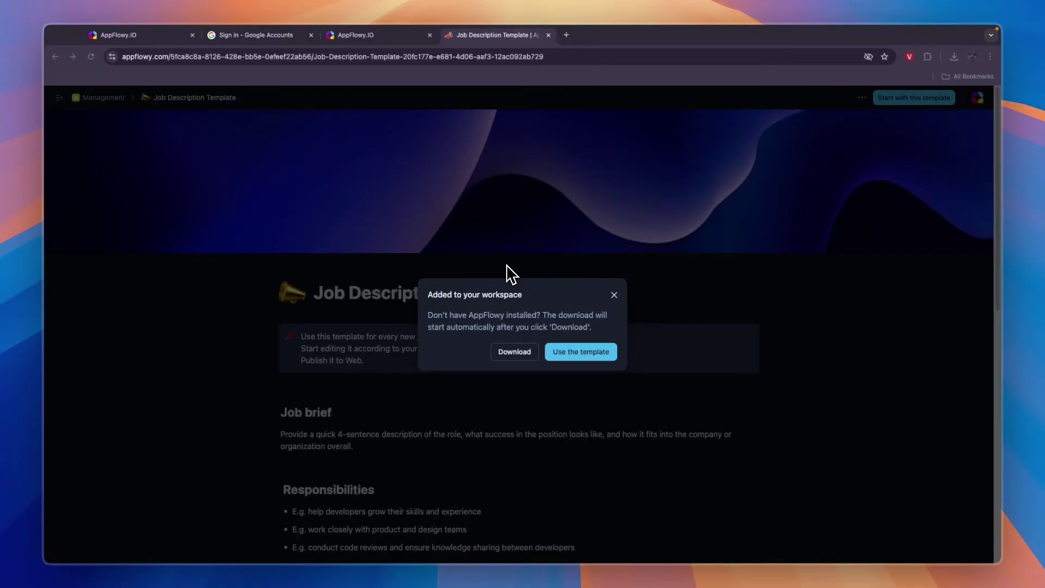
- Switch to AppFlowy, review the Job Description Template page, and bring up its Share options
mouse_move(578, 569)
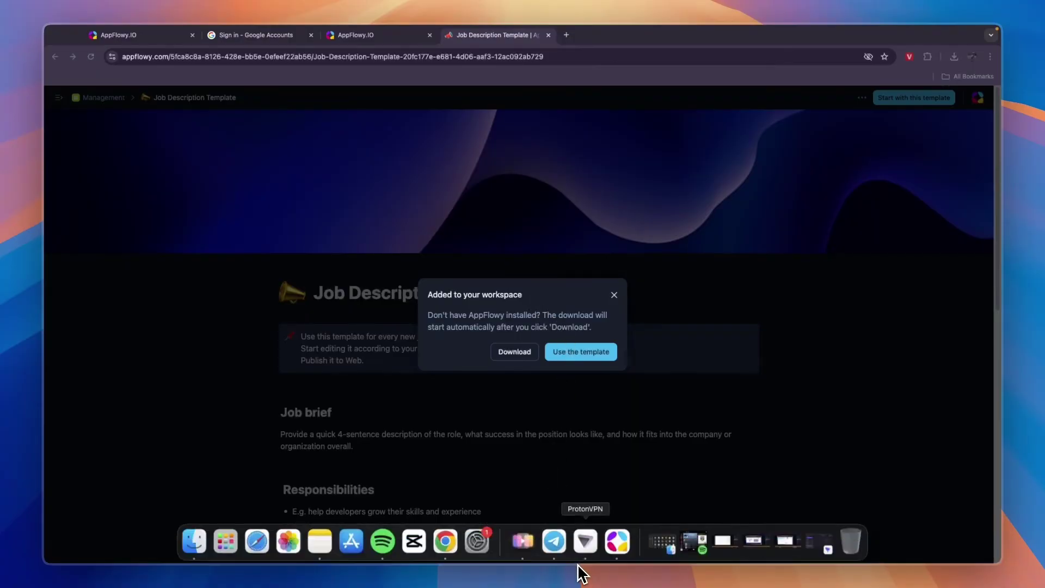
click(618, 553)
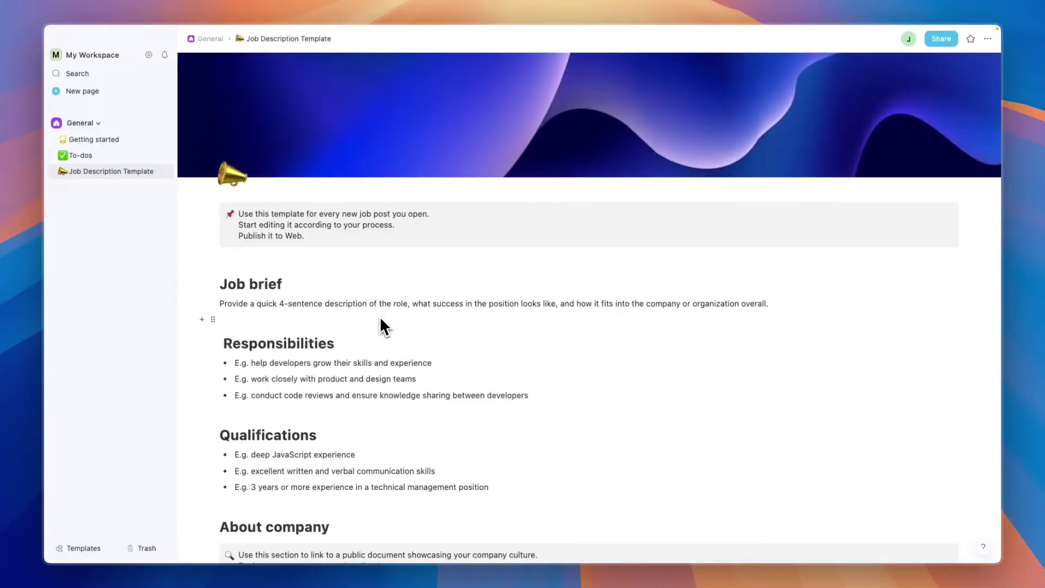
scroll(414, 273, down, 5)
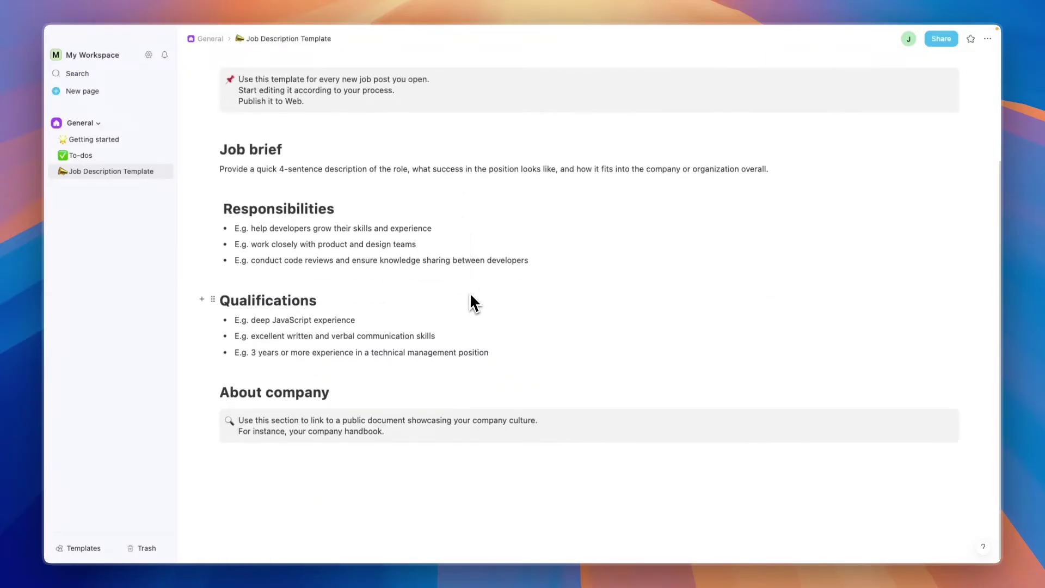
scroll(457, 299, up, 5)
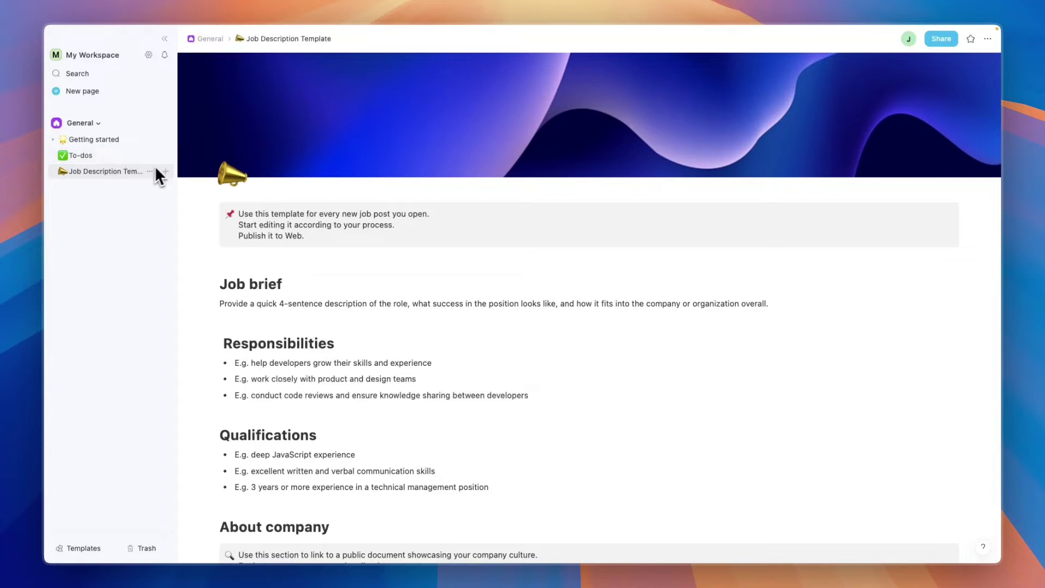
click(937, 41)
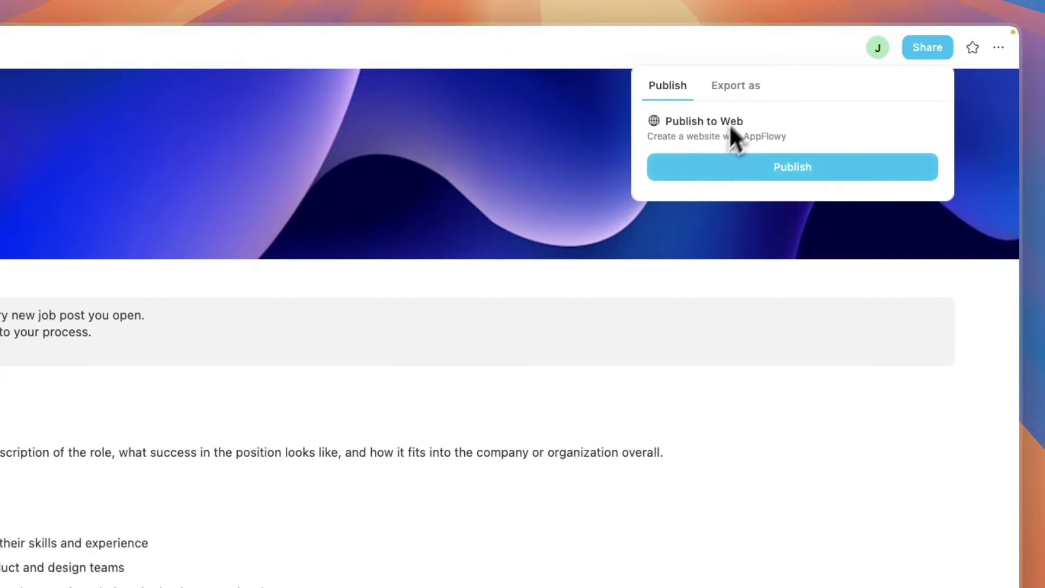
- Check the Share popover's export and Publish tabs, close it, and scroll to Qualifications
click(740, 88)
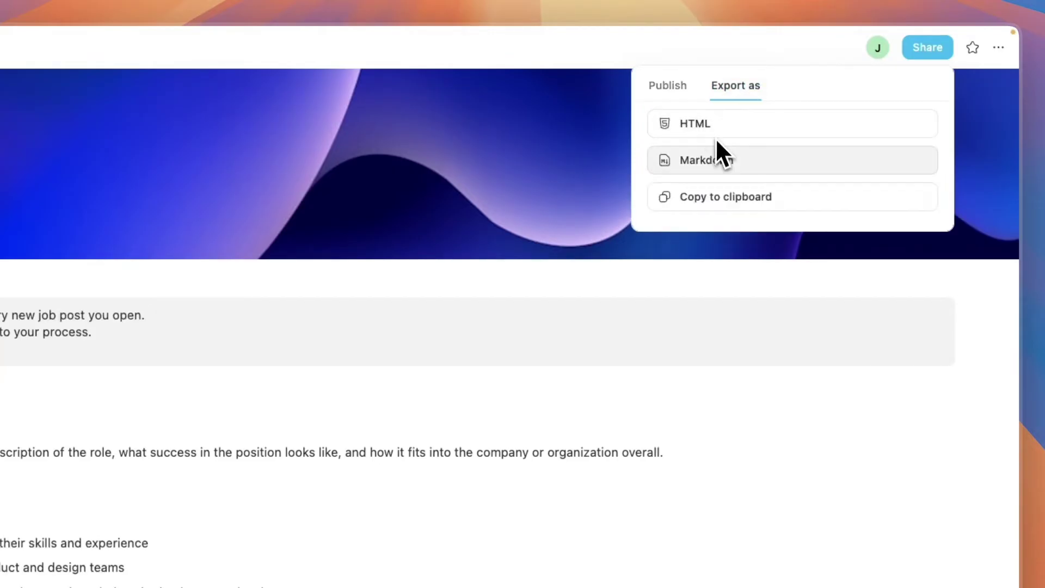
click(675, 92)
click(514, 187)
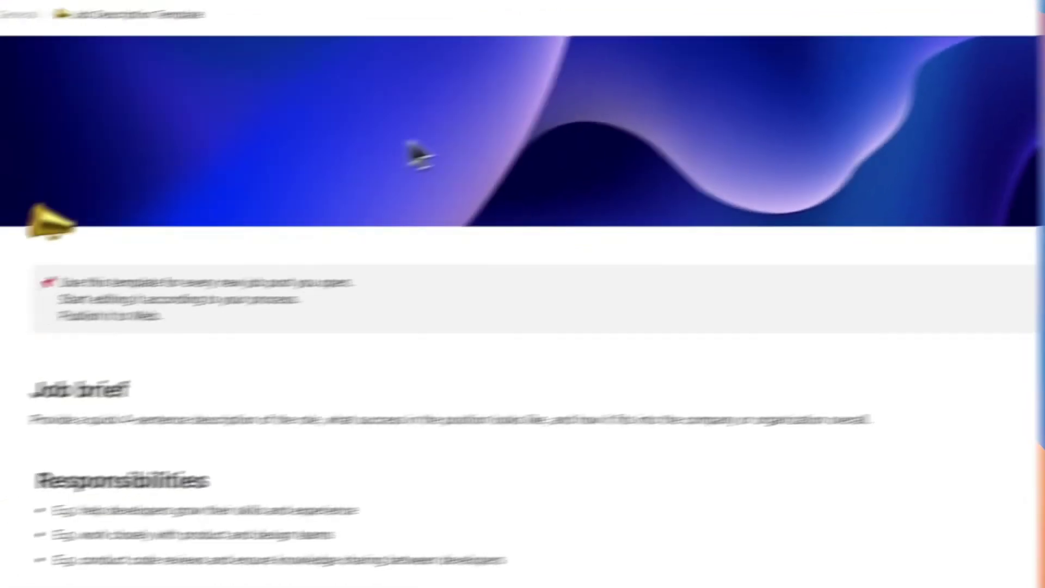
scroll(179, 245, down, 4)
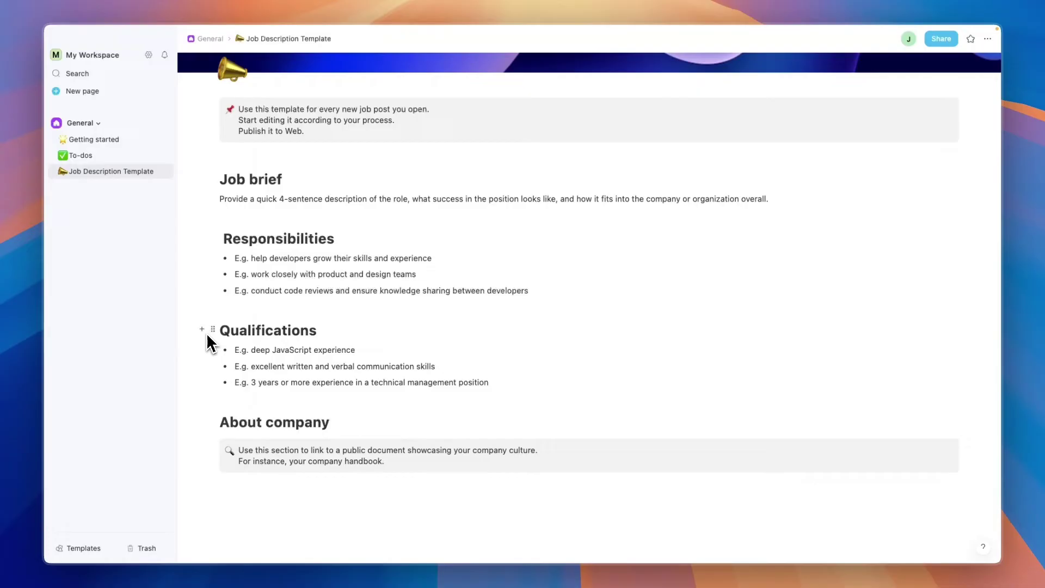
- Use Ask AI's Make longer on the Qualifications heading and replace it with 'Credentials and Expertise'
click(213, 333)
double_click(234, 332)
click(246, 312)
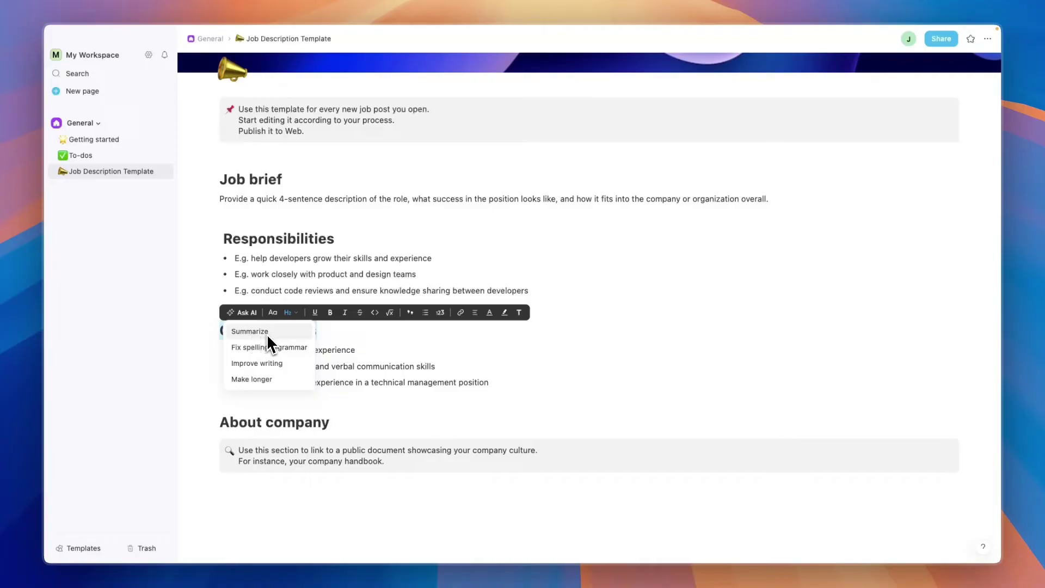
click(272, 380)
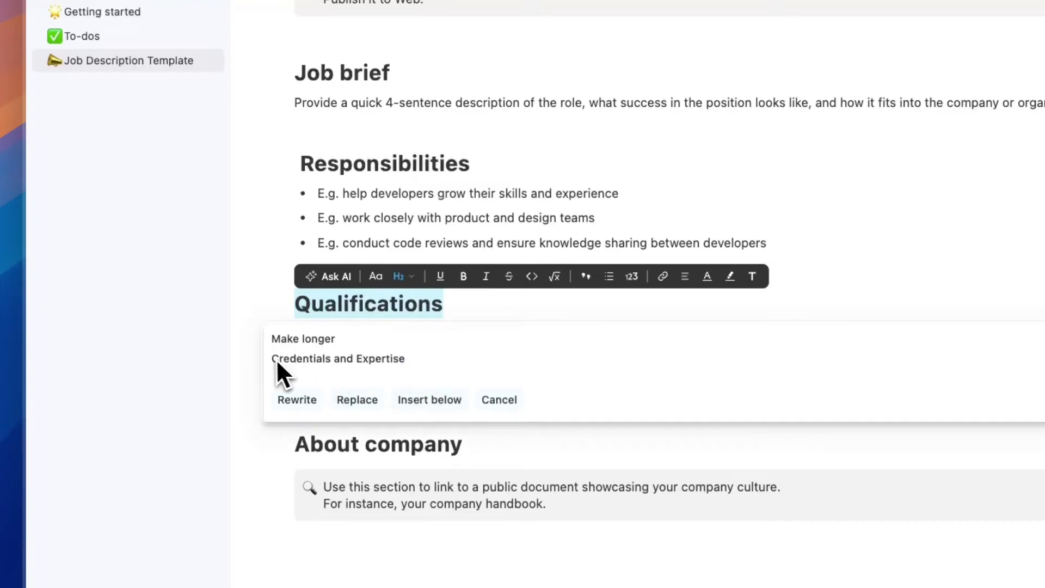
click(357, 401)
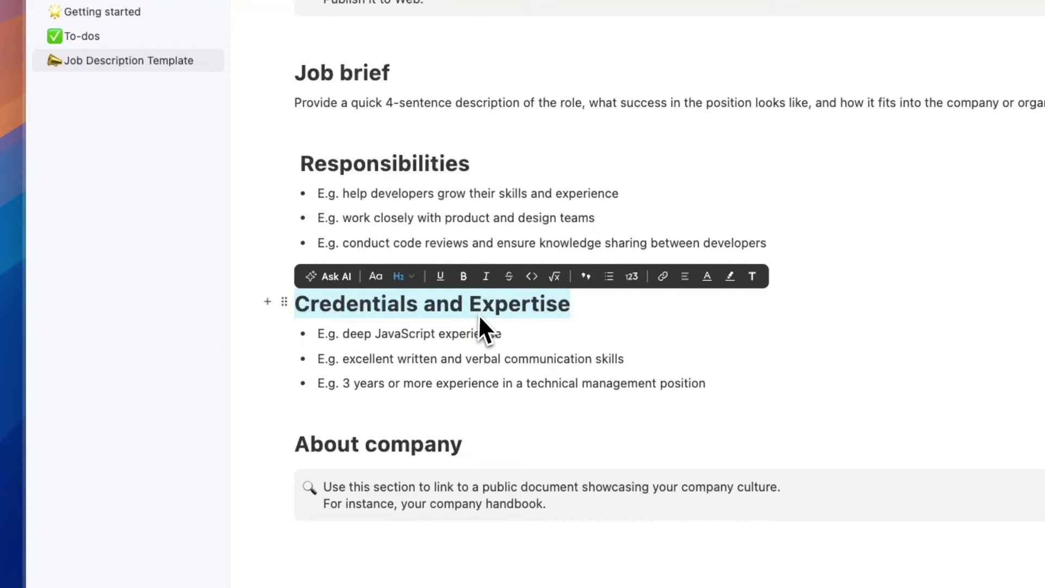
- Turn 'Credentials and Expertise' from a heading into normal text
click(399, 278)
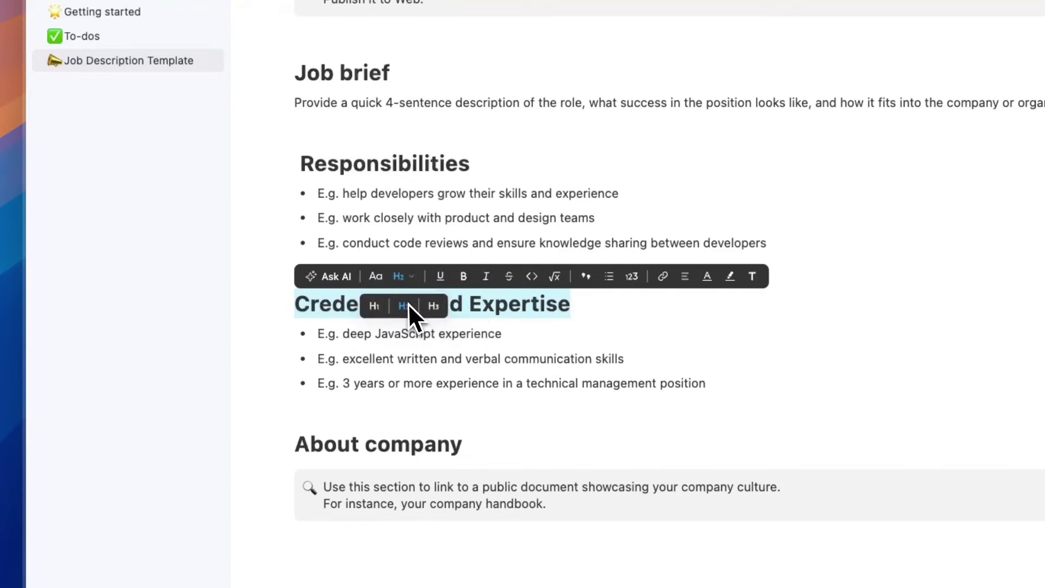
click(378, 278)
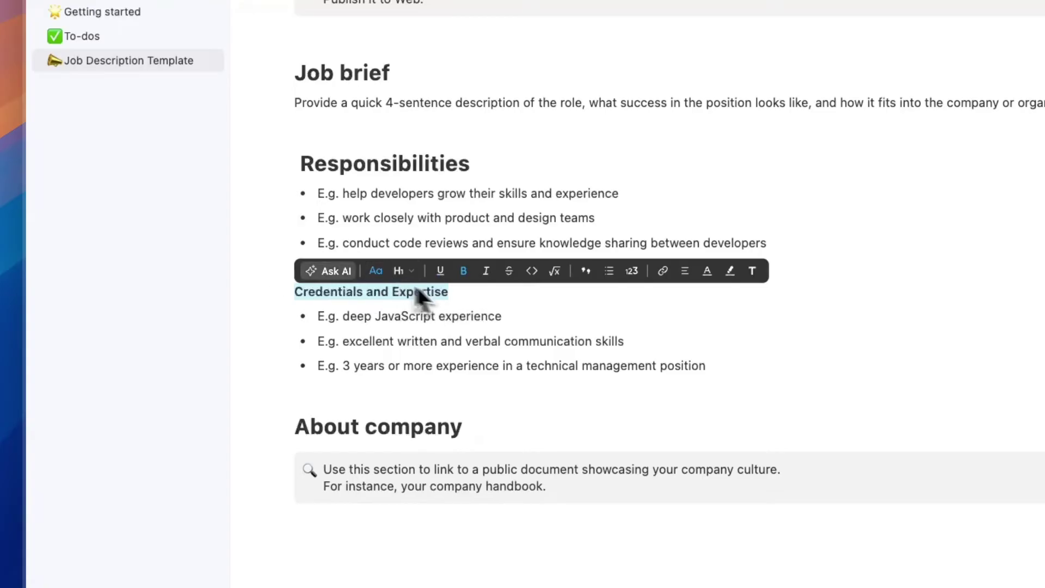
click(326, 359)
scroll(283, 423, down, 3)
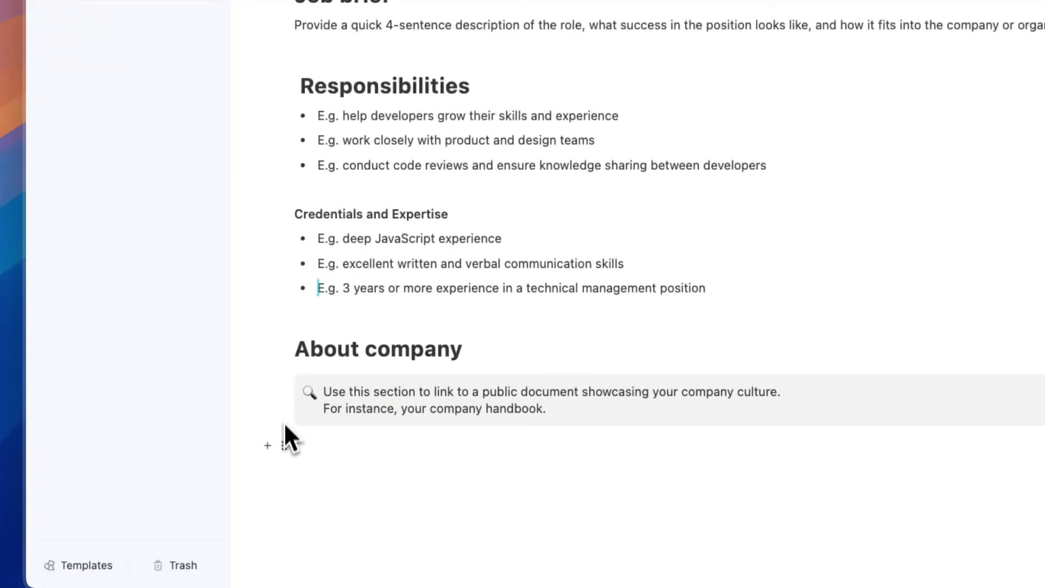
- Insert an empty Code block from the slash menu below the About company callout
click(268, 448)
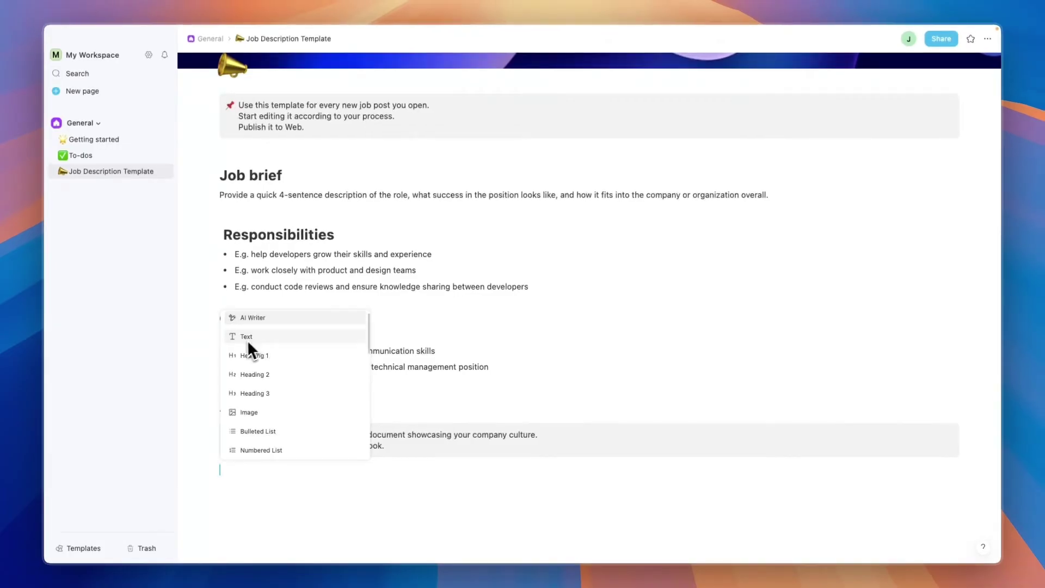
scroll(265, 389, down, 1)
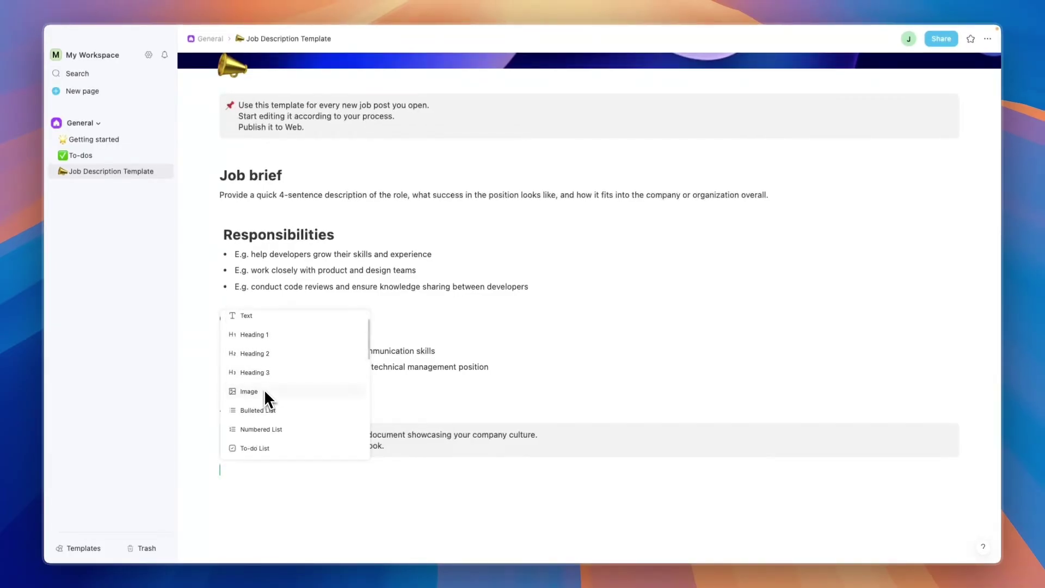
scroll(264, 403, down, 2)
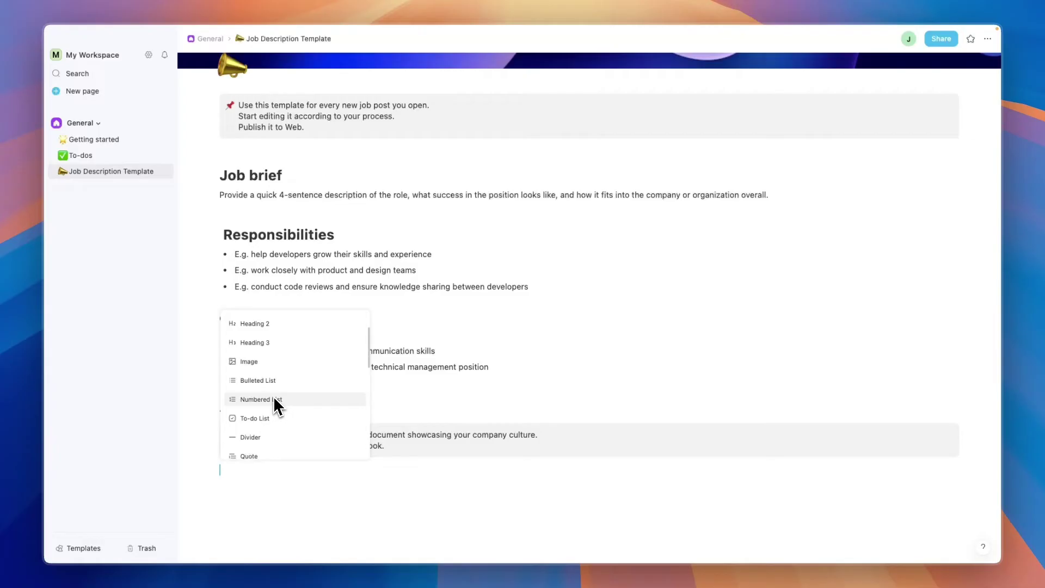
scroll(266, 400, down, 1)
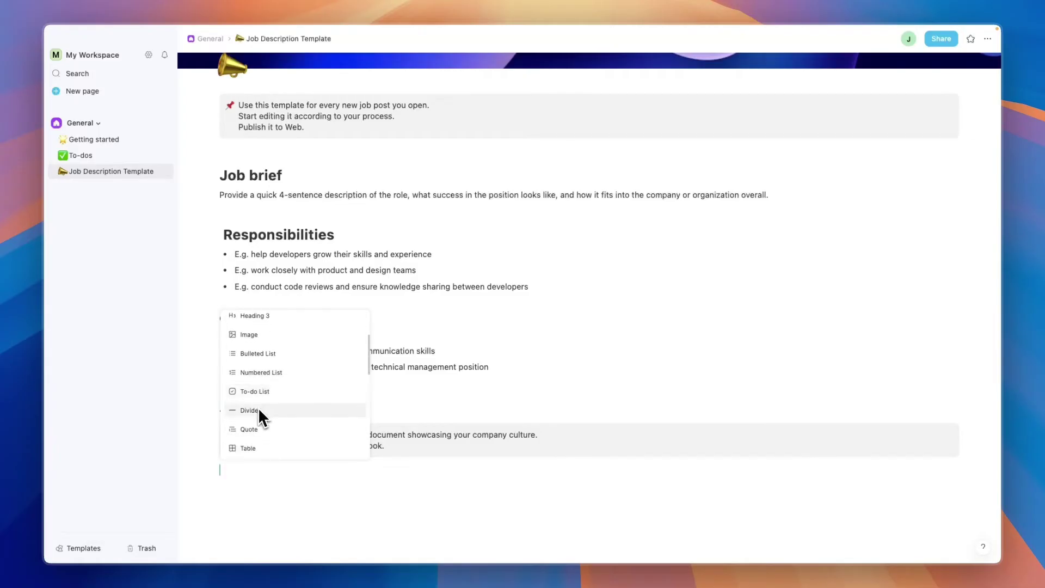
scroll(252, 412, down, 1)
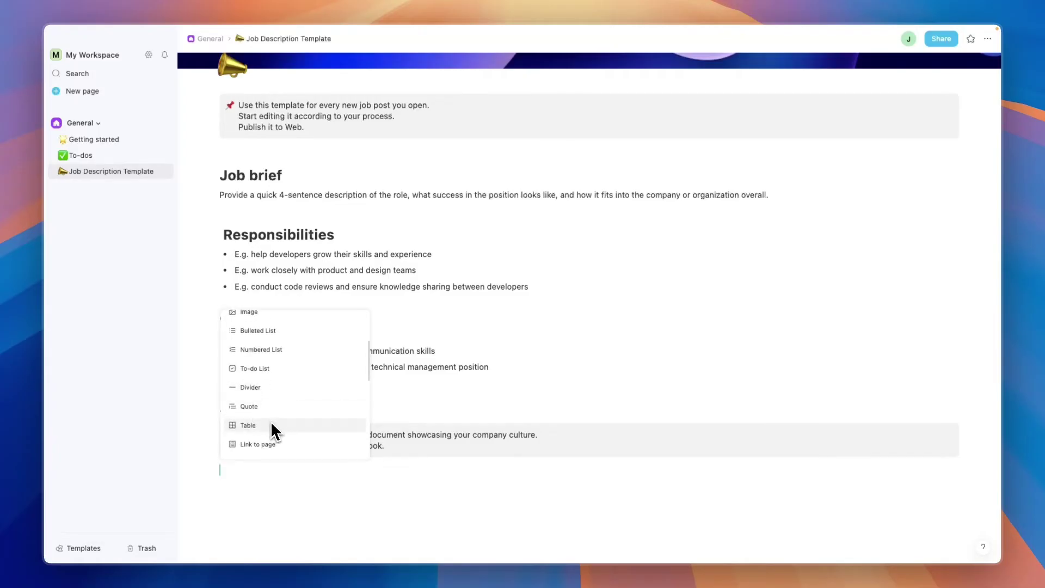
scroll(270, 428, down, 1)
scroll(263, 433, down, 3)
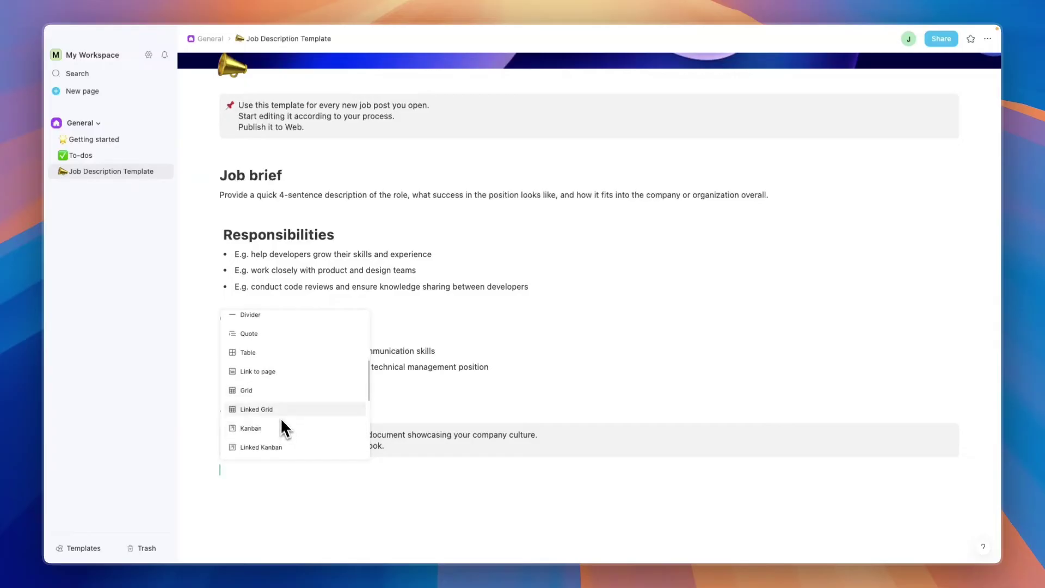
scroll(277, 414, down, 1)
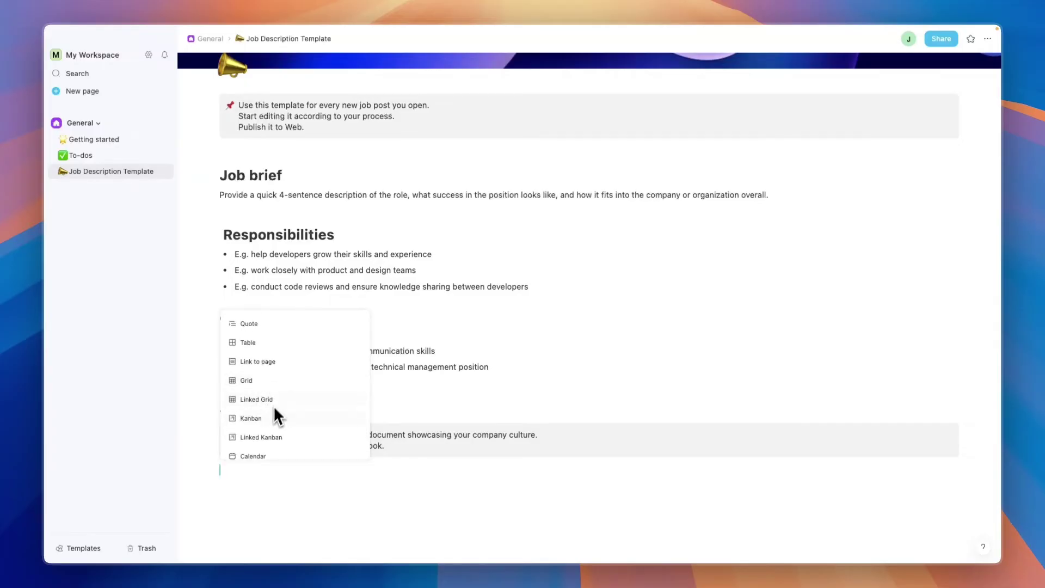
scroll(259, 417, down, 3)
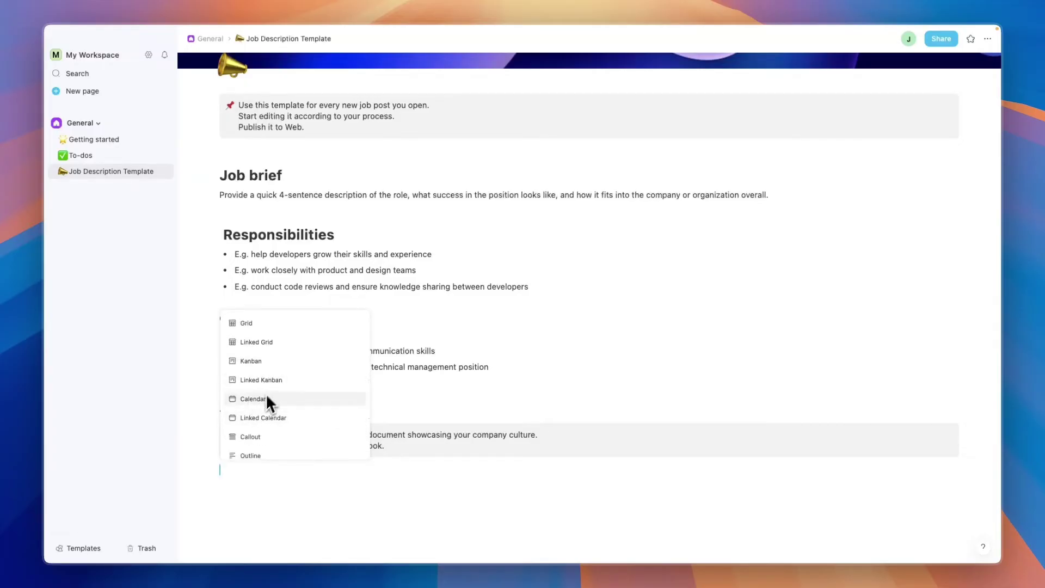
scroll(261, 405, down, 2)
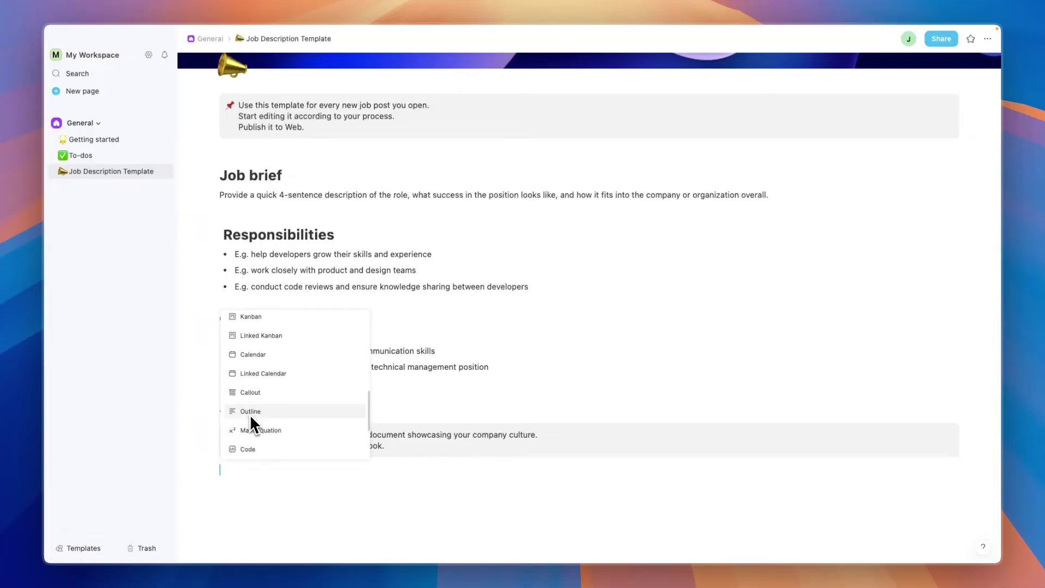
scroll(262, 429, down, 5)
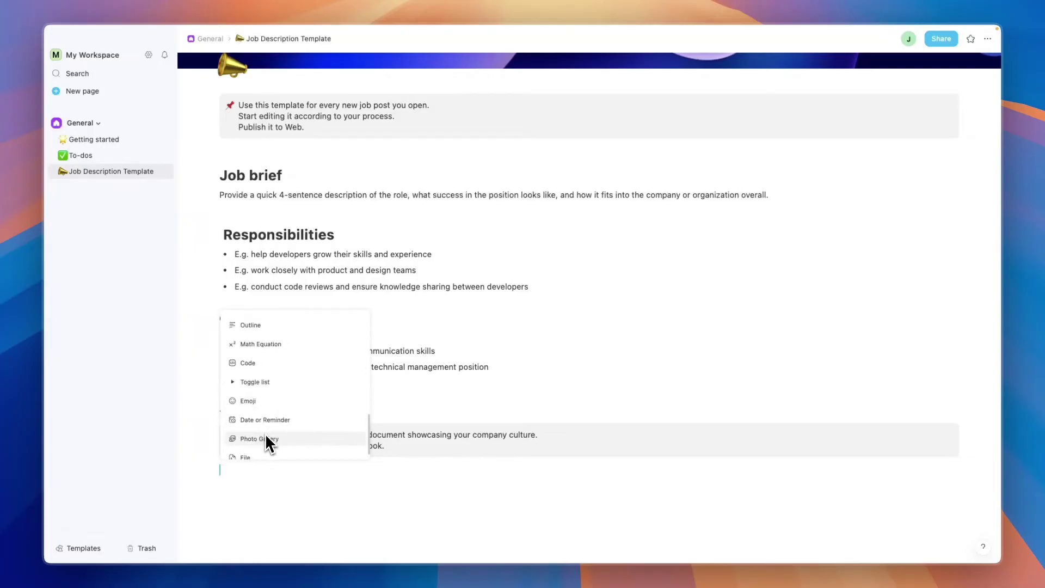
scroll(269, 367, down, 1)
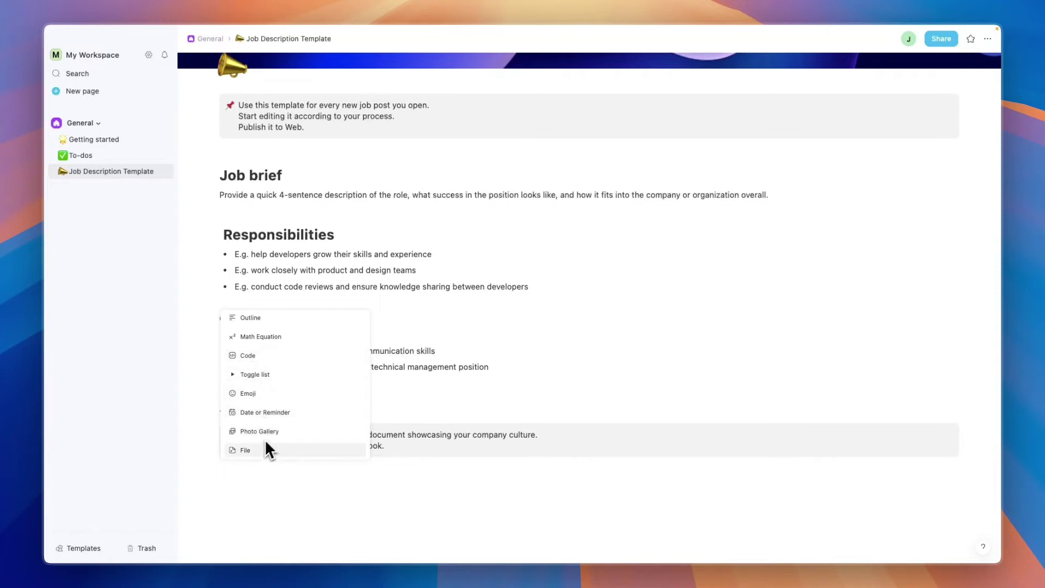
scroll(243, 363, up, 1)
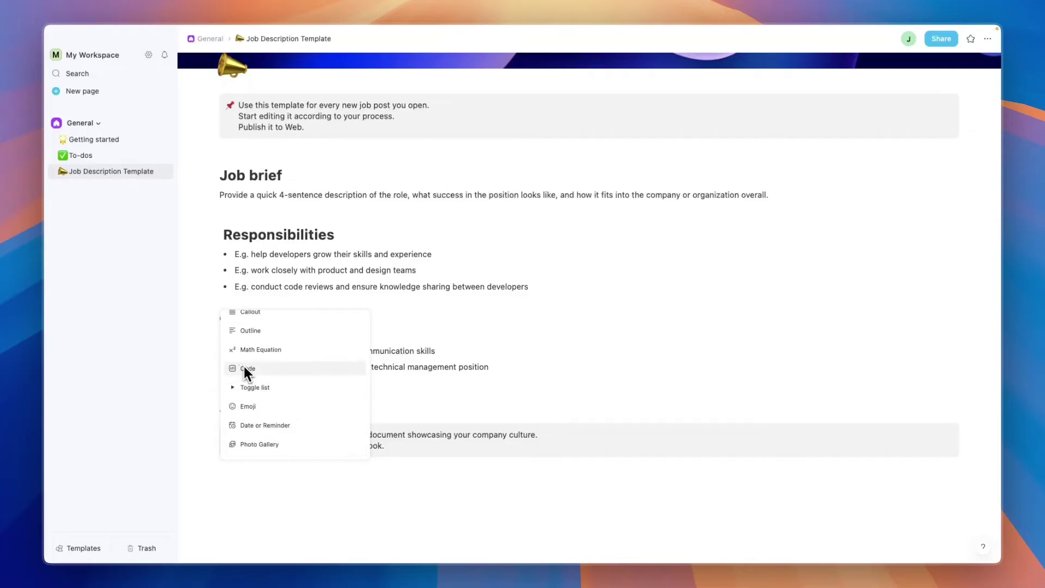
click(250, 369)
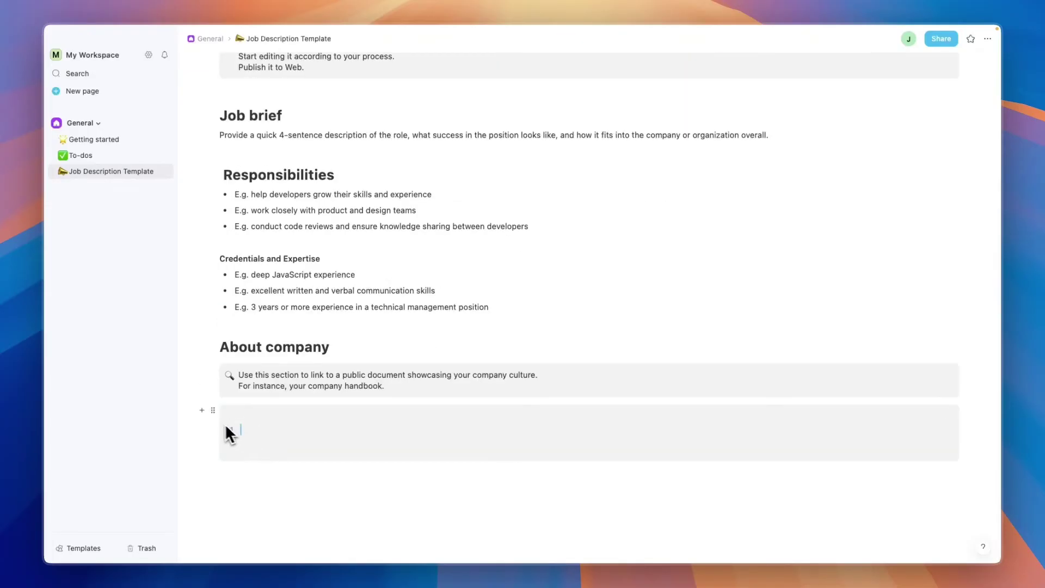
click(202, 411)
- Prompt the AI Writer to 'write code for something random' and generate a response
click(260, 324)
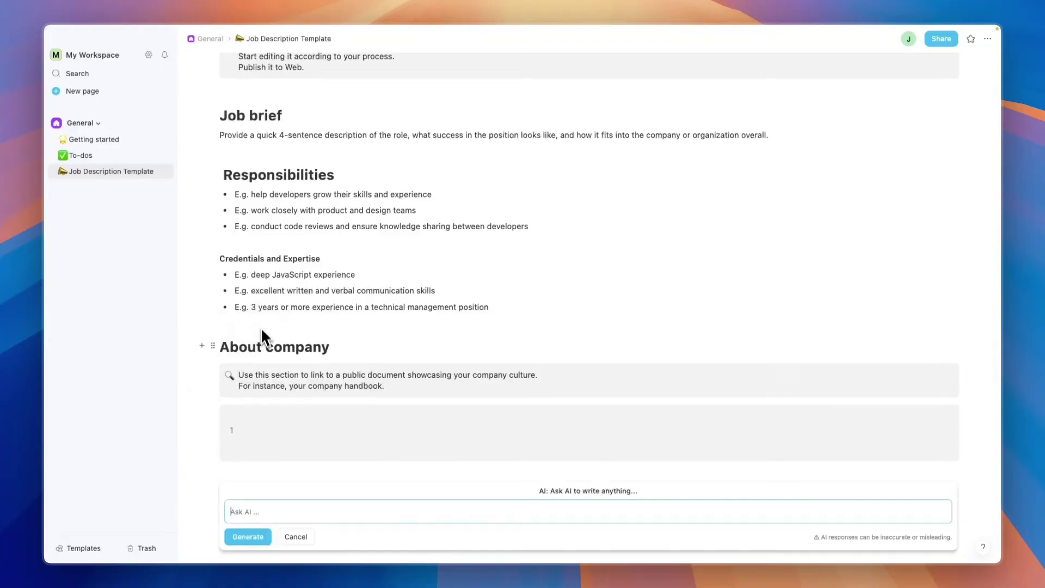
click(251, 433)
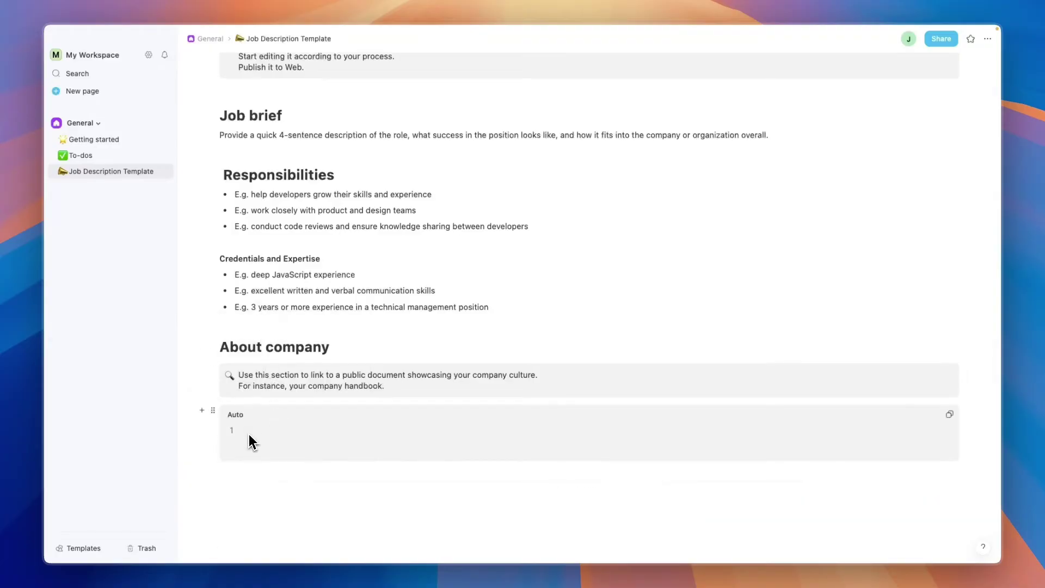
click(202, 411)
key(Return)
text(write code for an)
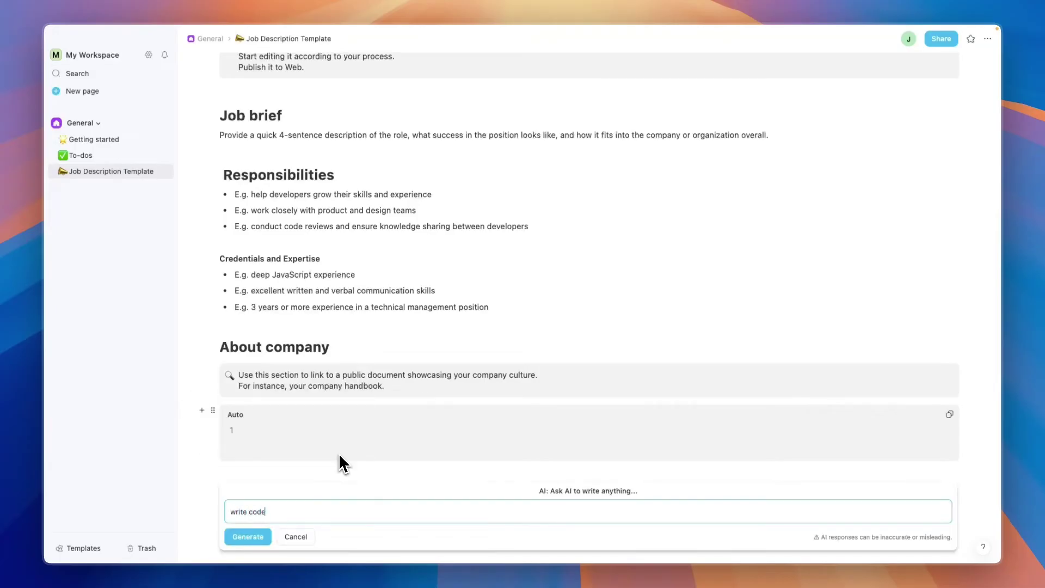
key(BackSpace)
key(BackSpace)
text(something random)
click(248, 536)
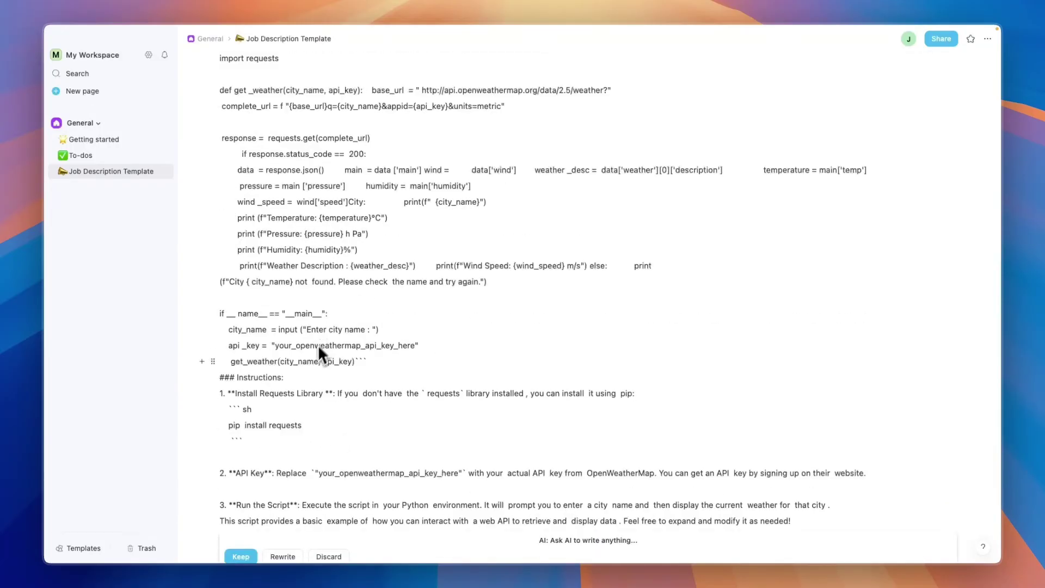
- Select the generated Python weather script, then close the AI Writer, discarding its output
scroll(308, 364, up, 3)
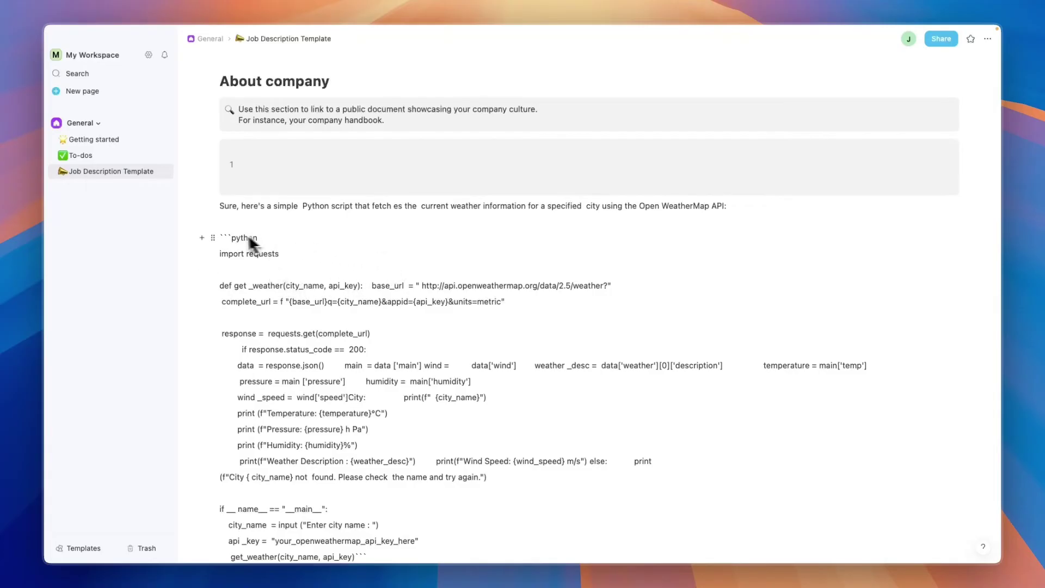
drag(248, 239, 218, 479)
key(ctrl+c)
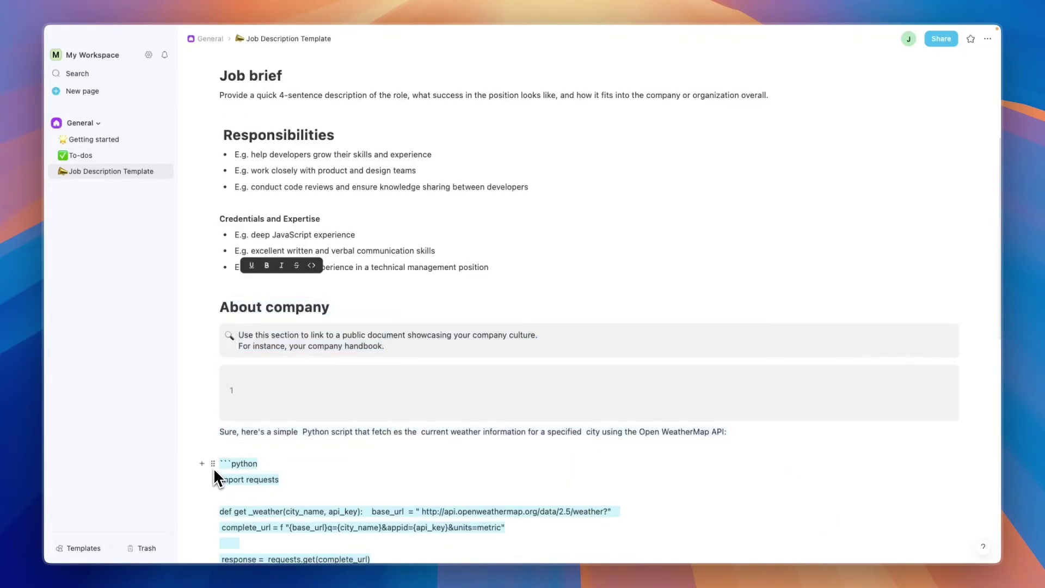
click(217, 458)
key(Escape)
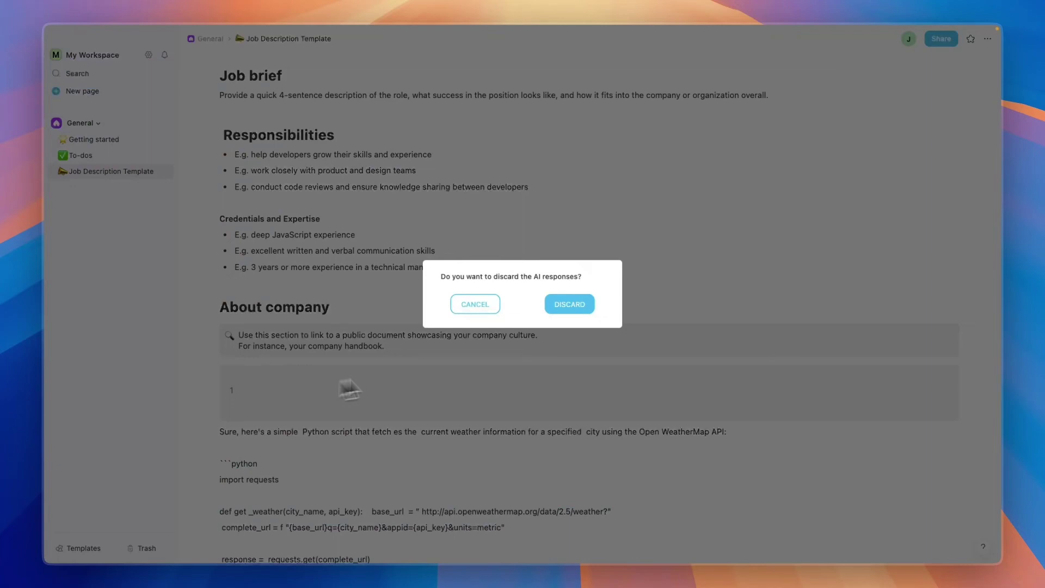
click(553, 308)
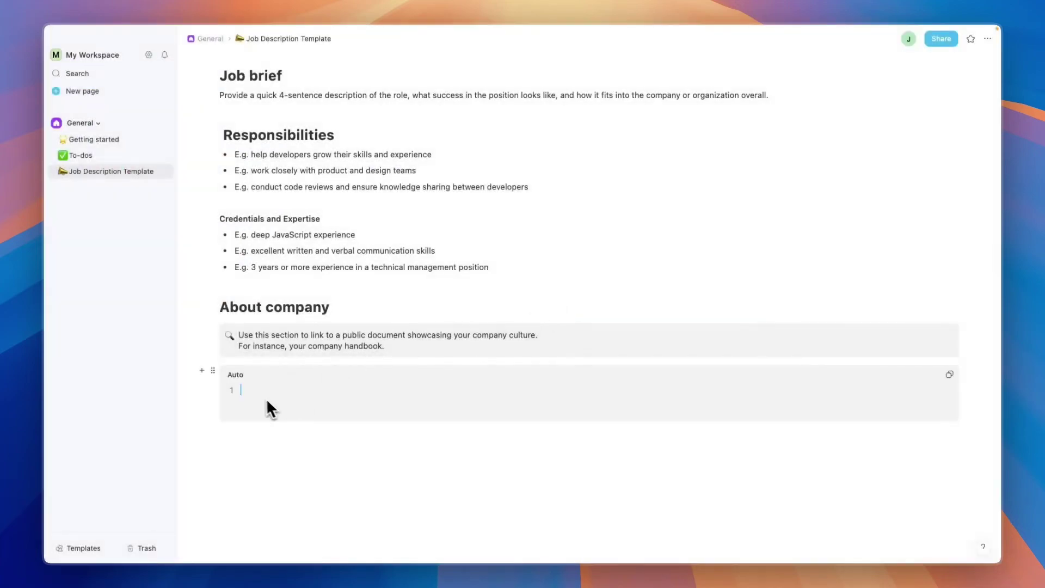
- Paste the Python weather script into the code block and publish the page to the web
key(ctrl+v)
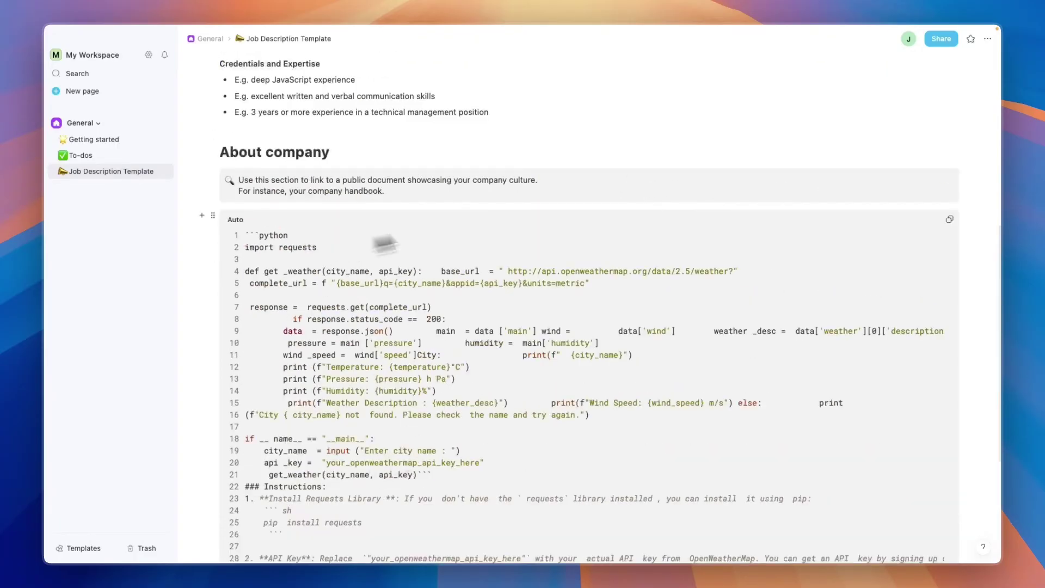
click(932, 41)
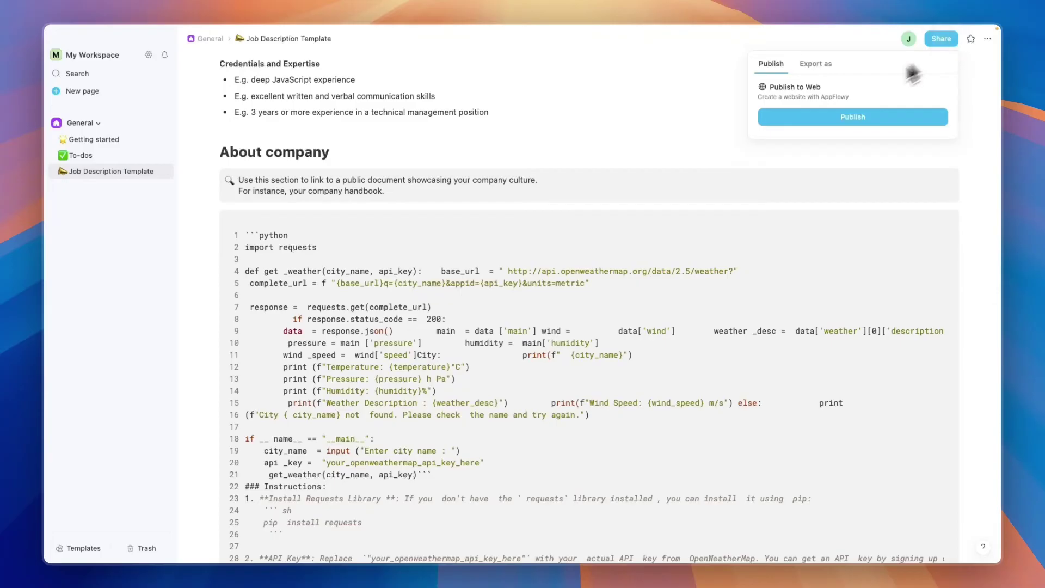
click(837, 122)
drag(935, 118, 923, 158)
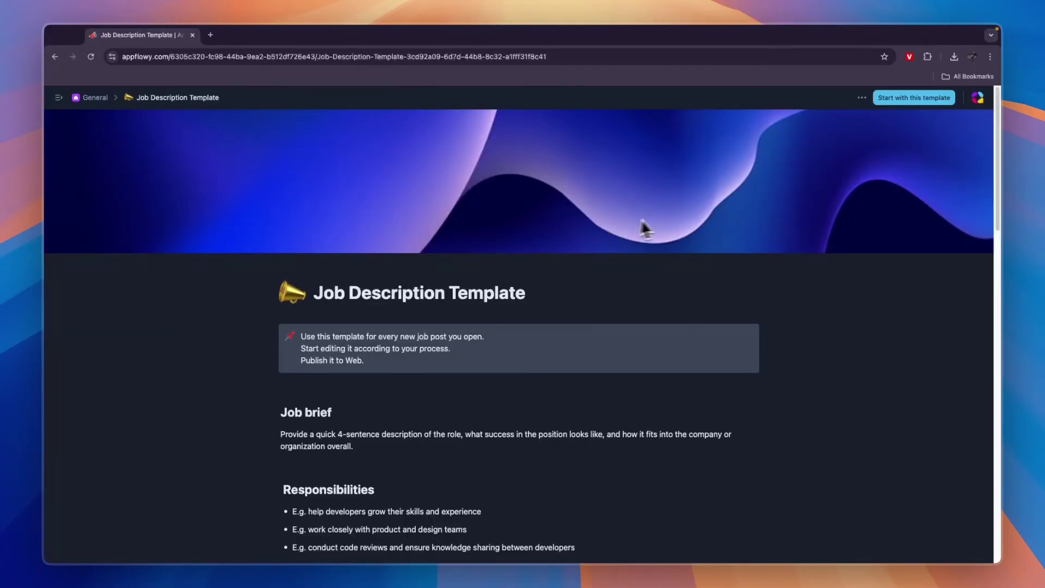
- Copy the code block's contents on the published page, then switch to the desktop Space
scroll(354, 304, down, 2)
scroll(350, 302, down, 8)
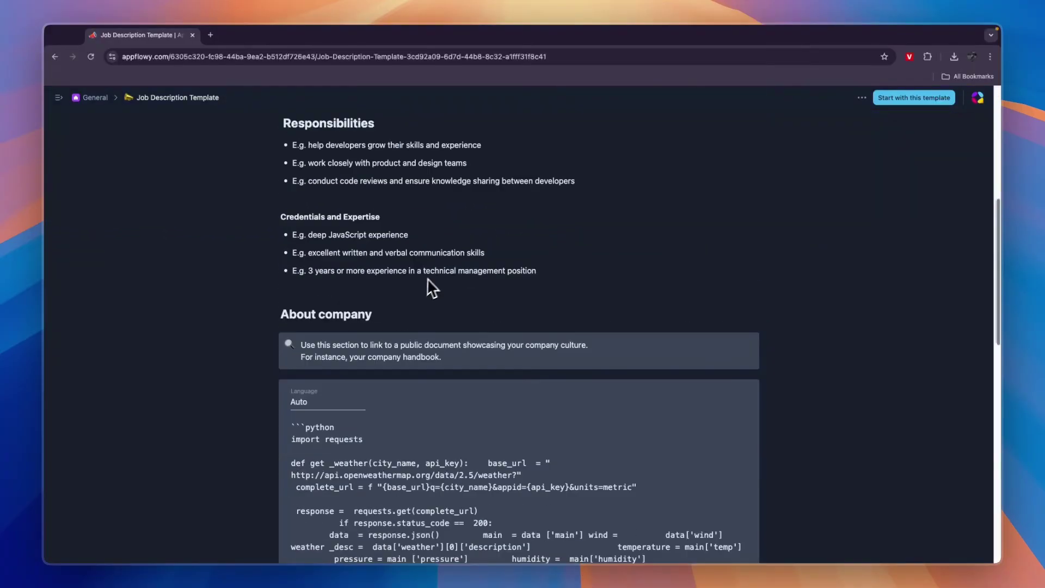
scroll(338, 331, down, 2)
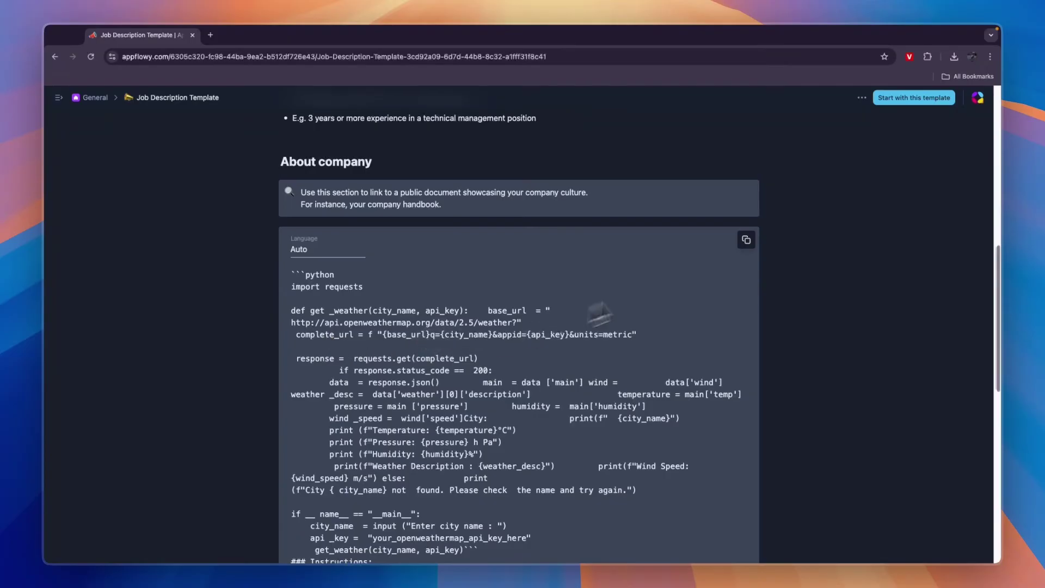
click(746, 240)
scroll(504, 357, down, 10)
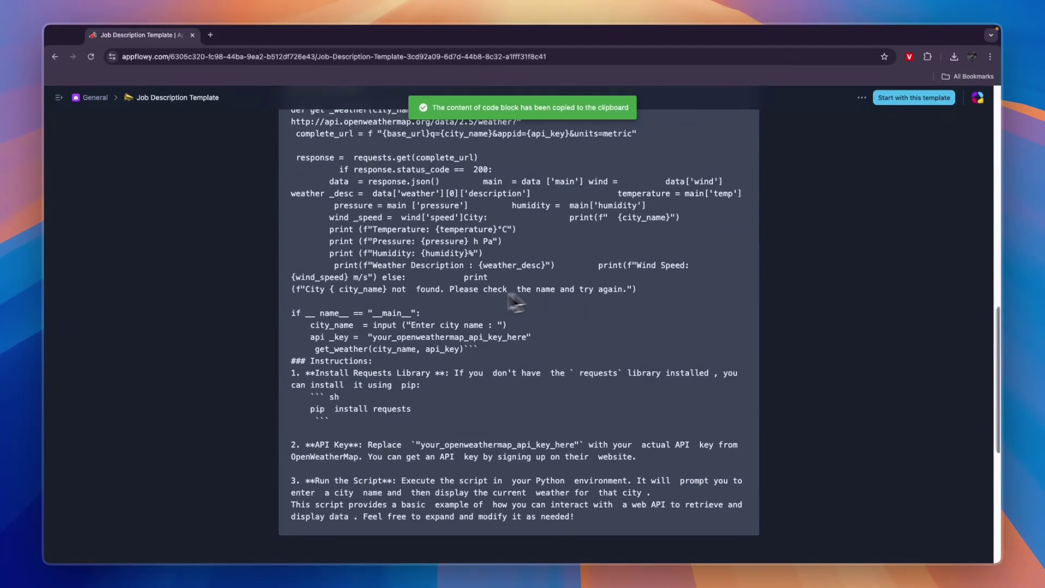
scroll(420, 252, up, 10)
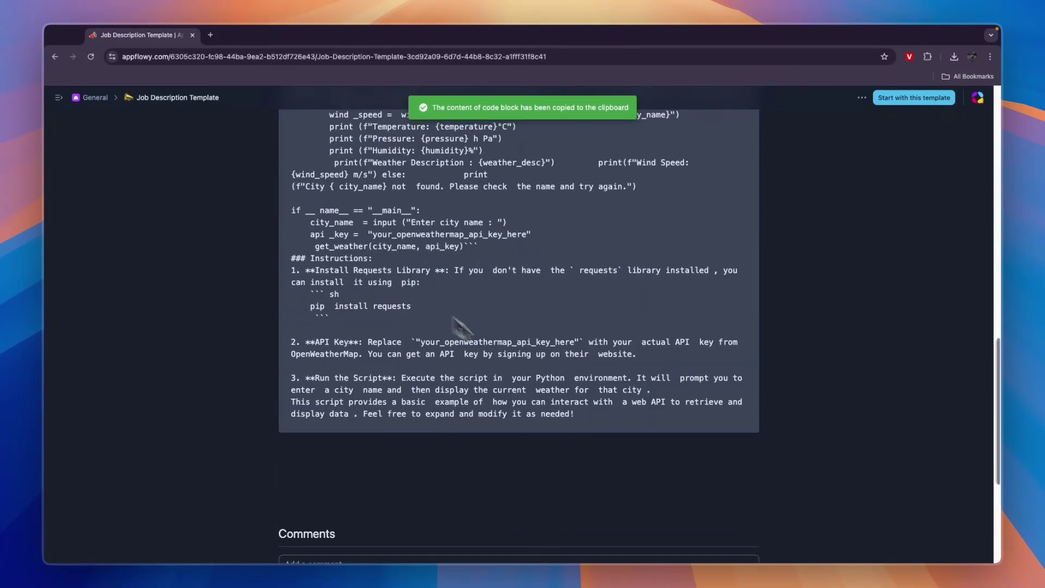
scroll(419, 239, up, 3)
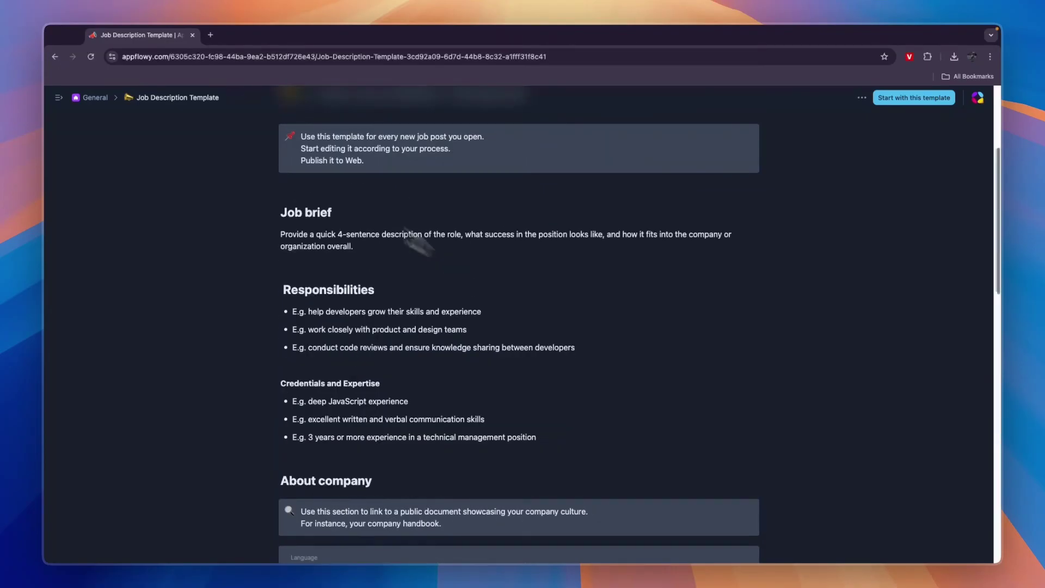
key(ctrl+Left)
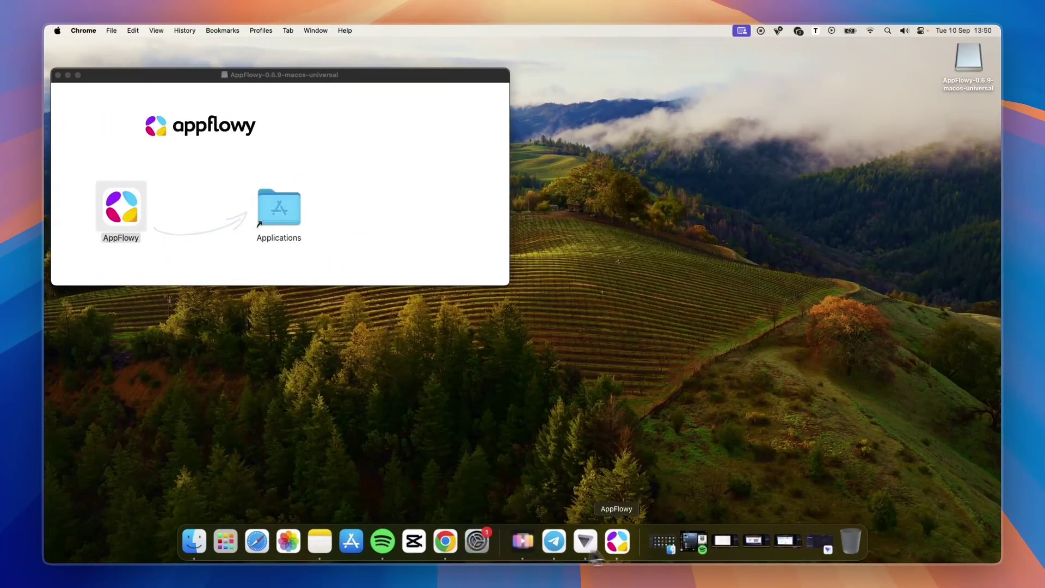
- Back in the AppFlowy app, unpublish the Job Description Template from the Share menu
click(617, 543)
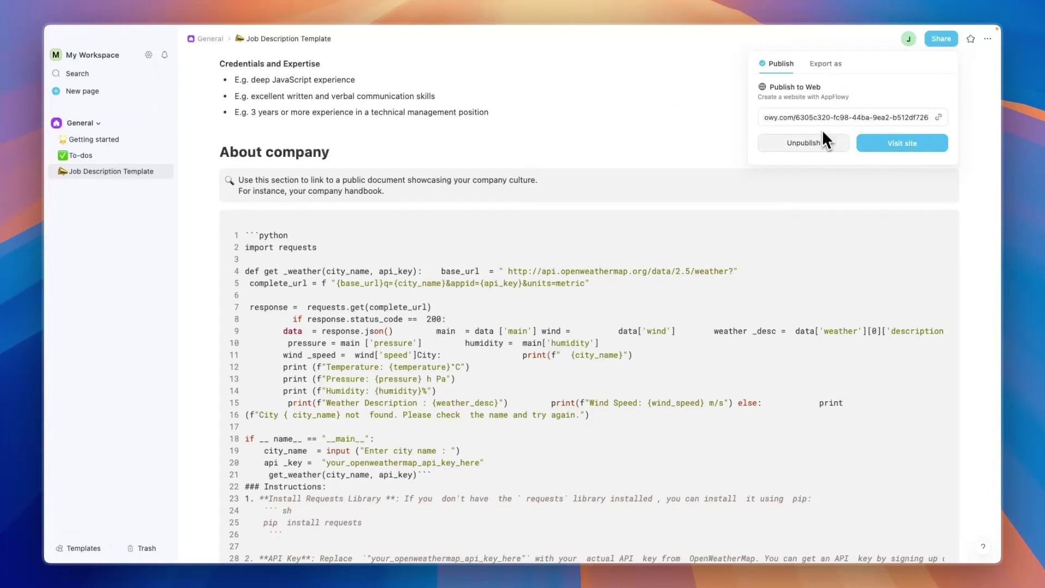
click(987, 44)
click(866, 93)
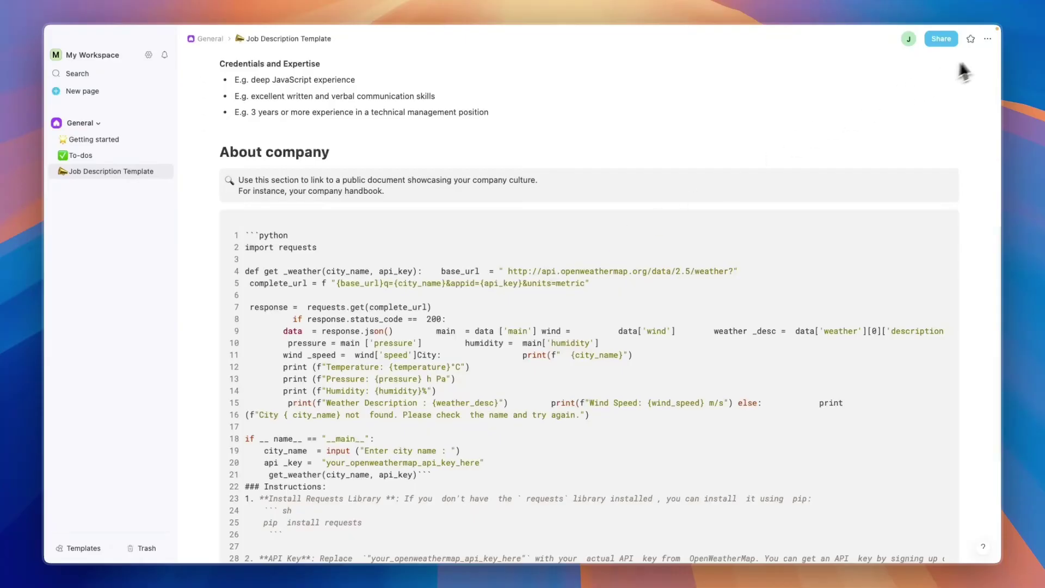
click(942, 37)
click(813, 145)
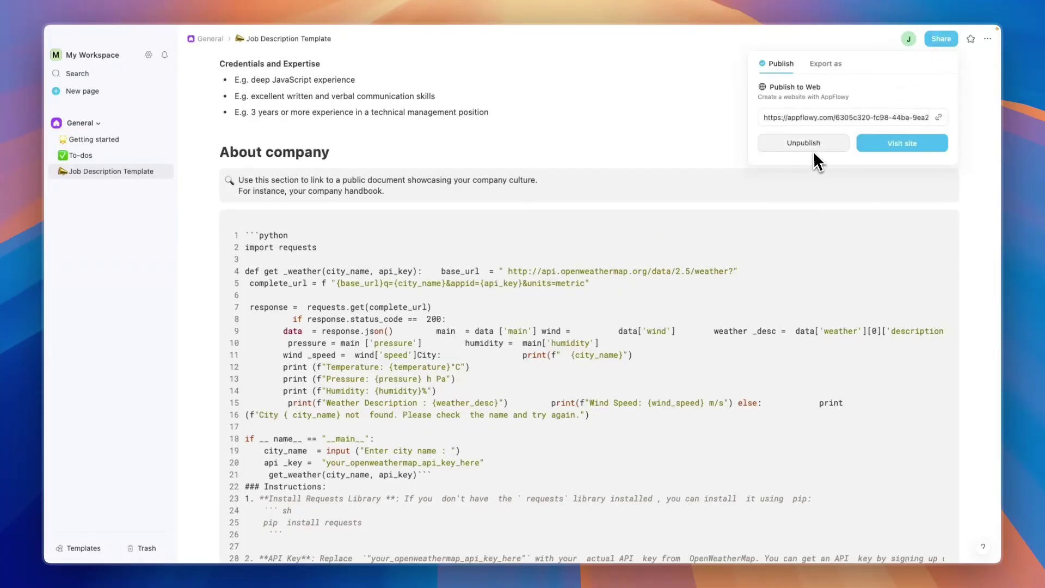
click(625, 133)
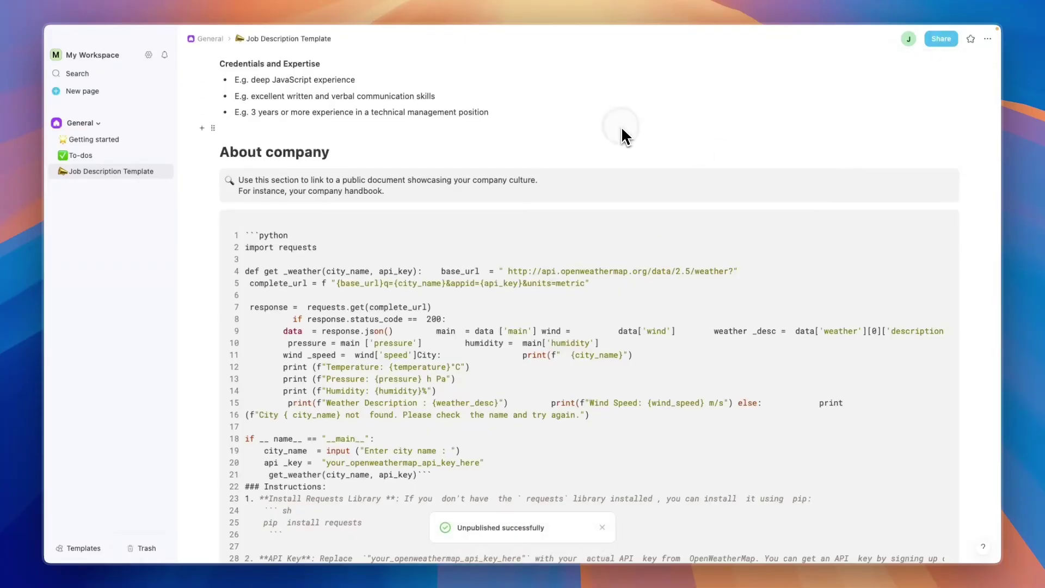
- Open the Social Media Calendar template from the AI-powered gallery category and choose Use this template
click(75, 549)
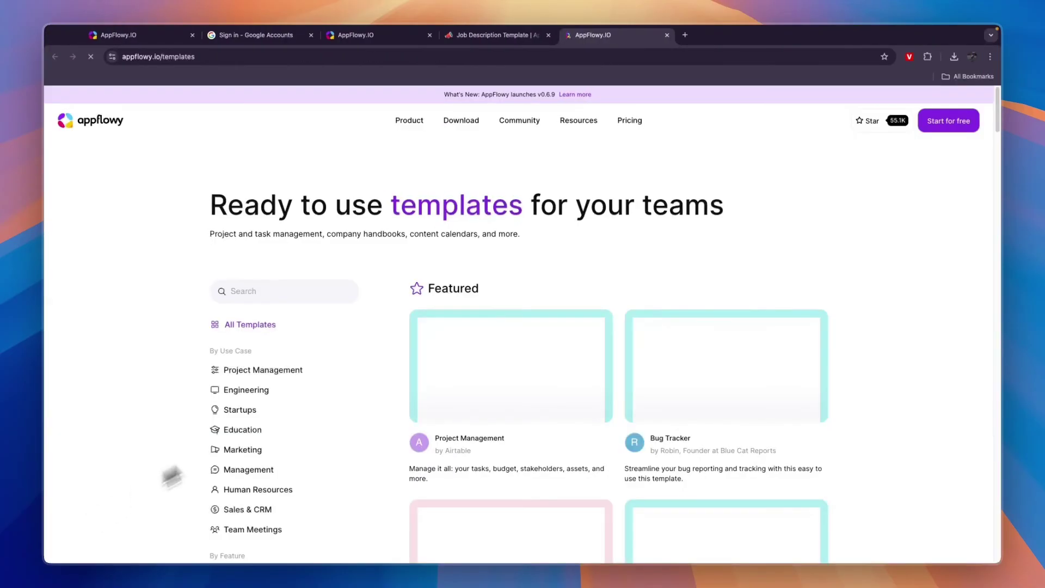
scroll(240, 345, down, 1)
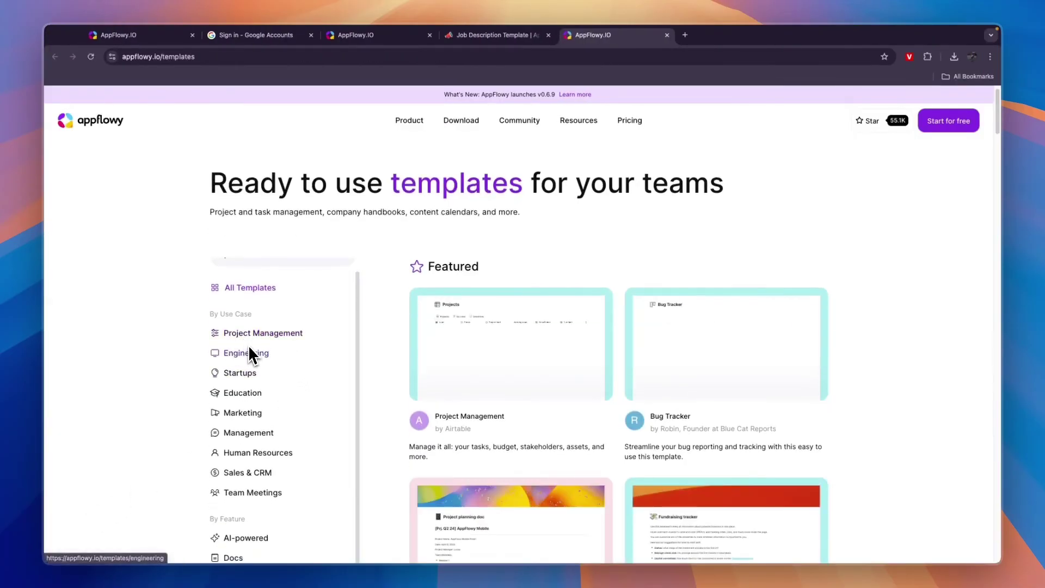
scroll(234, 372, down, 3)
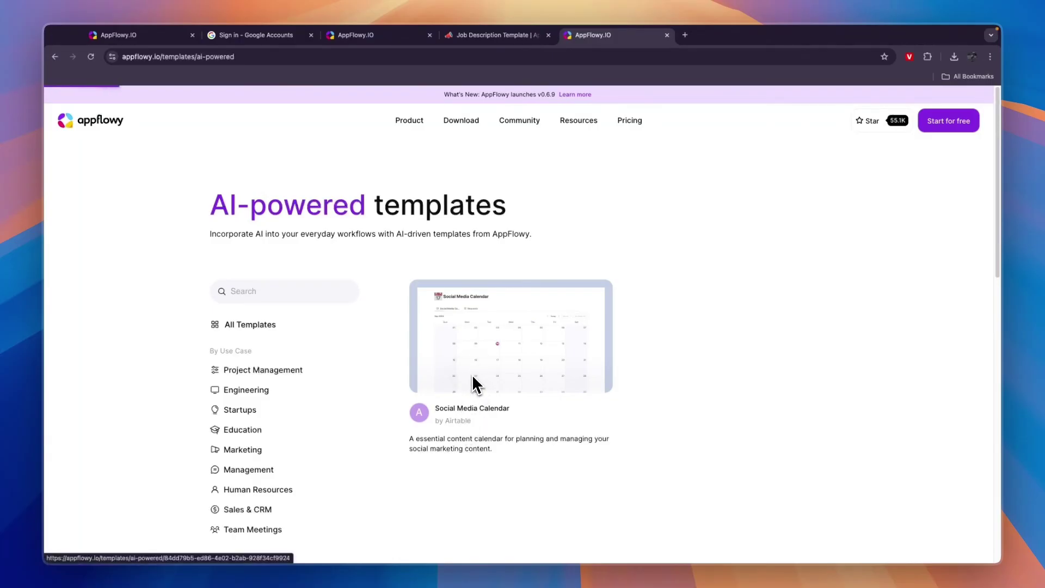
click(473, 377)
click(734, 281)
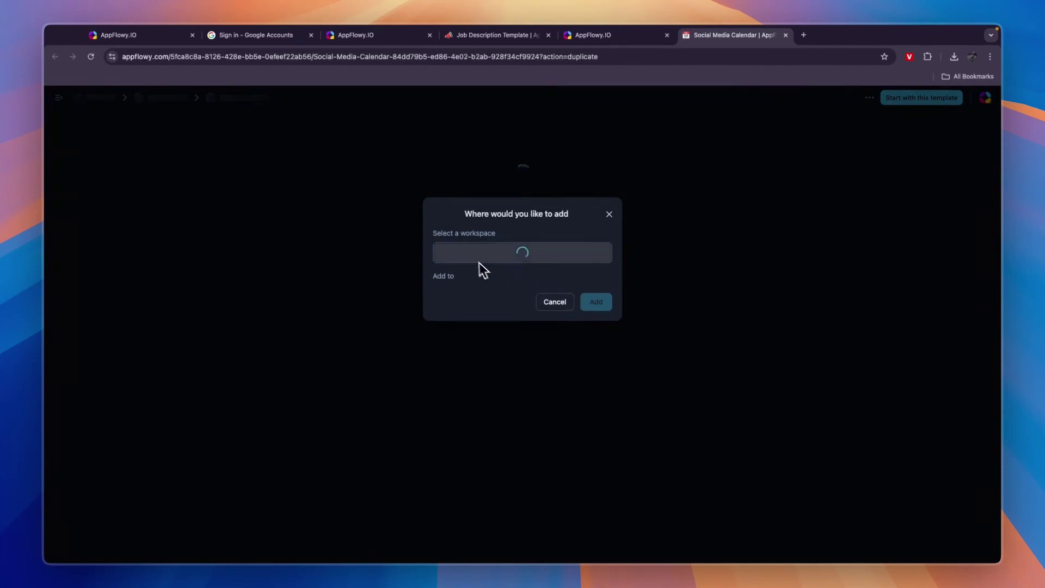
- Add the template to My Workspace's General space and open it in the AppFlowy desktop app
click(479, 262)
click(473, 264)
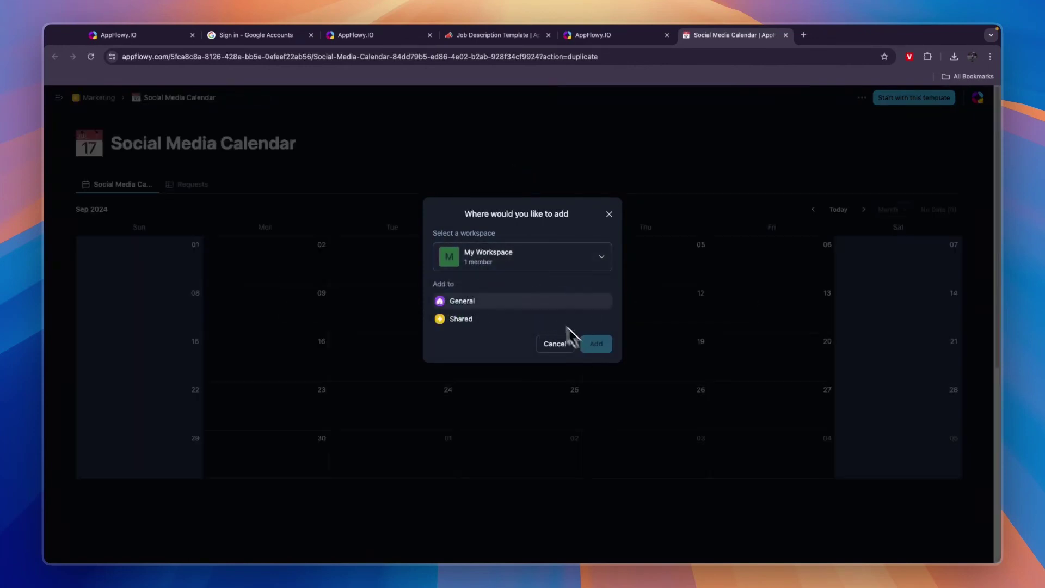
click(481, 301)
click(597, 345)
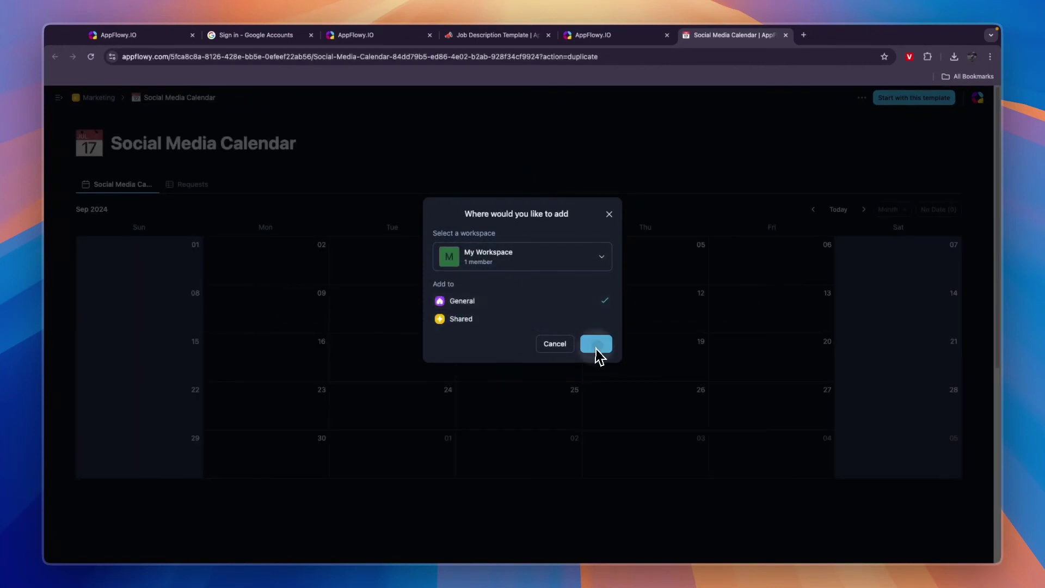
click(587, 360)
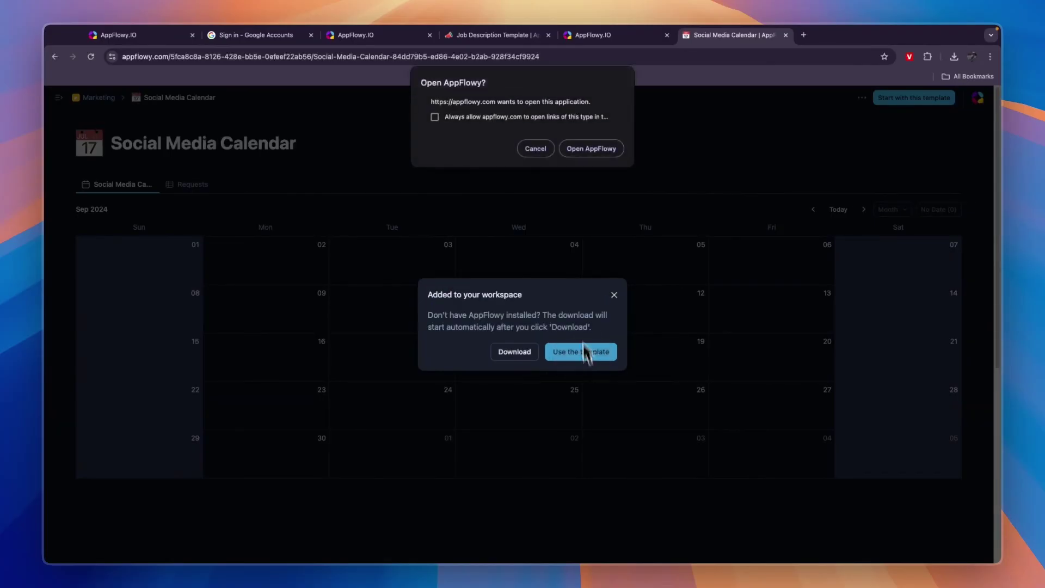
click(582, 148)
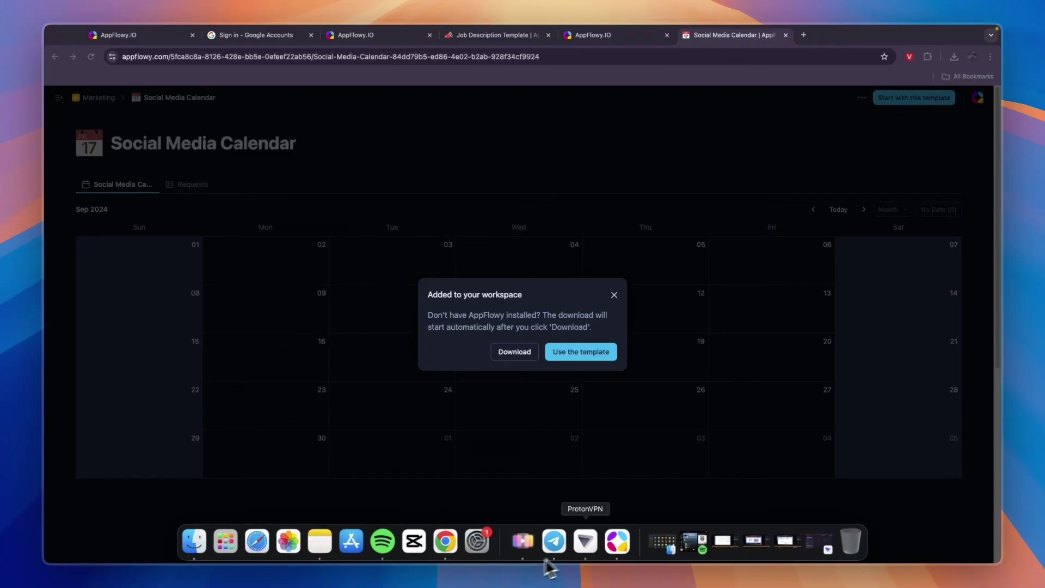
click(604, 543)
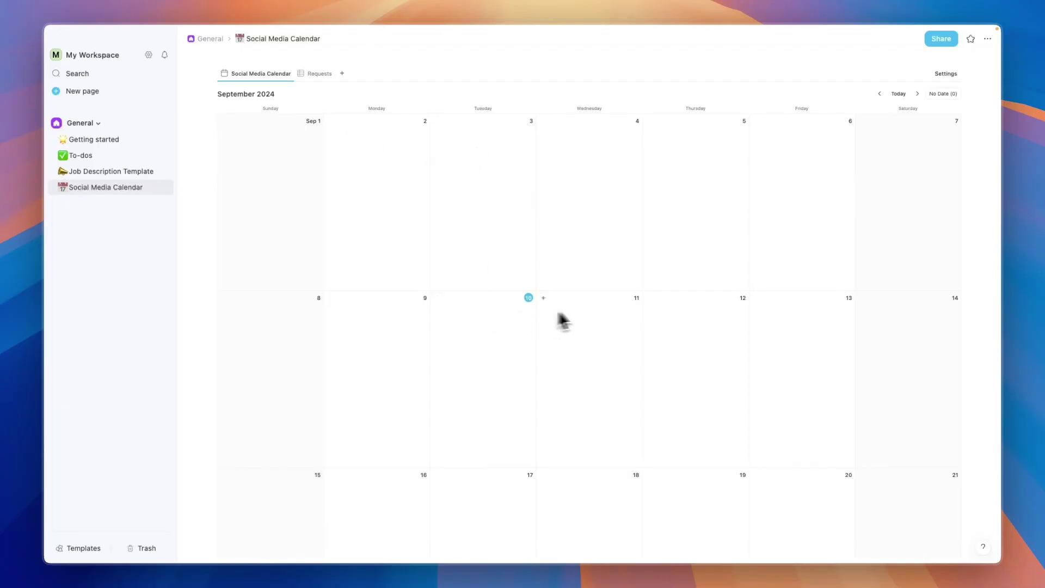
- Add a calendar entry titled '1' on September 11 and reopen its details
click(544, 299)
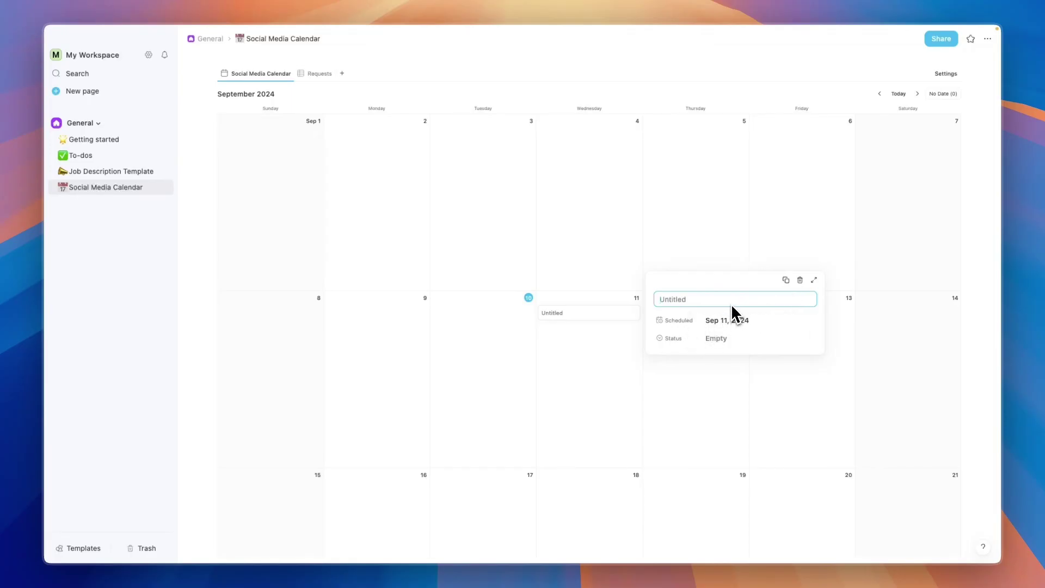
text(1)
click(579, 384)
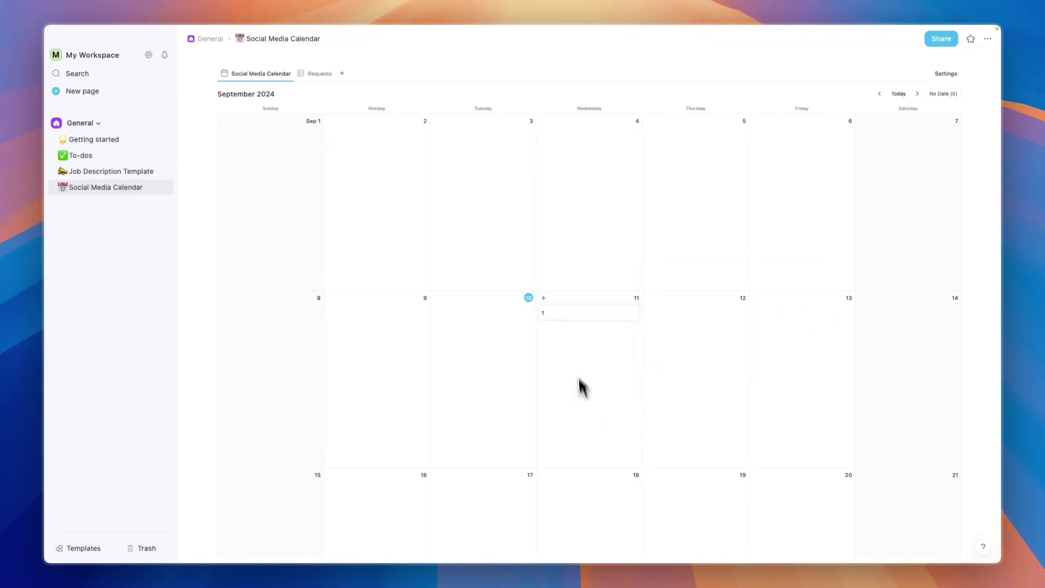
click(578, 313)
- Open entry 1 as a full page, dismiss the block menu unused, and return to the calendar
click(813, 280)
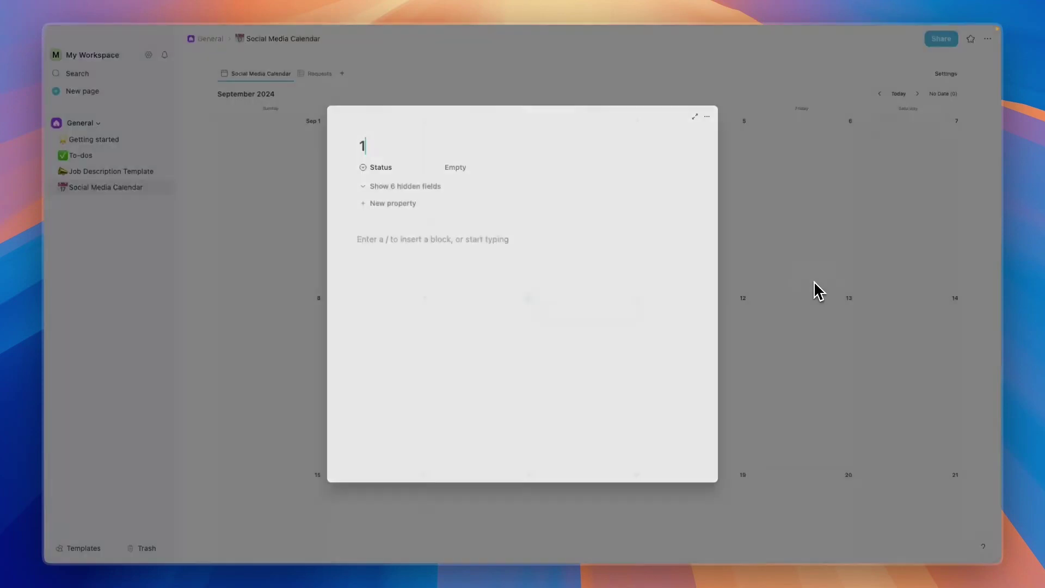
click(401, 250)
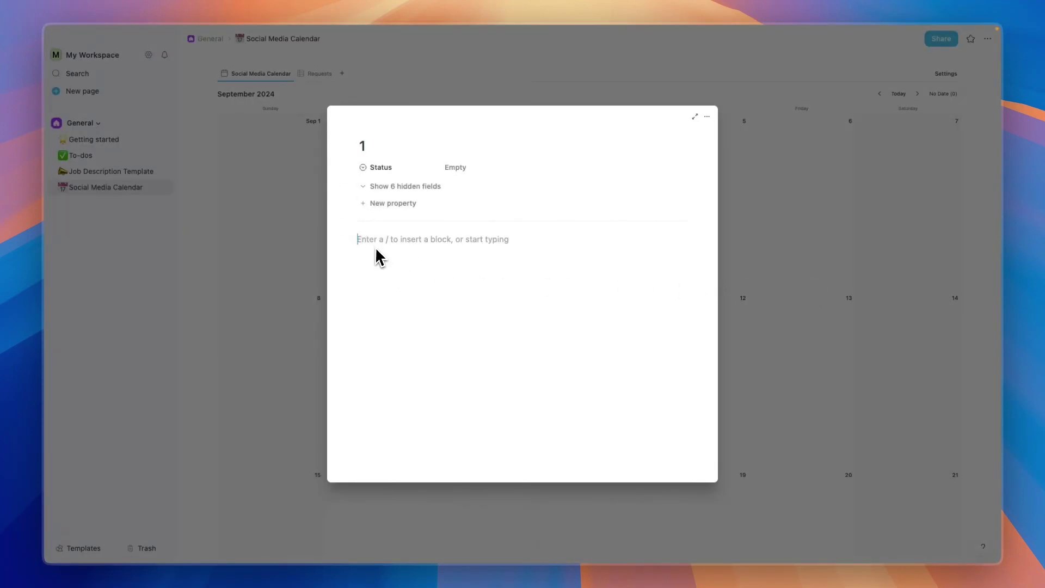
click(344, 239)
scroll(412, 354, down, 3)
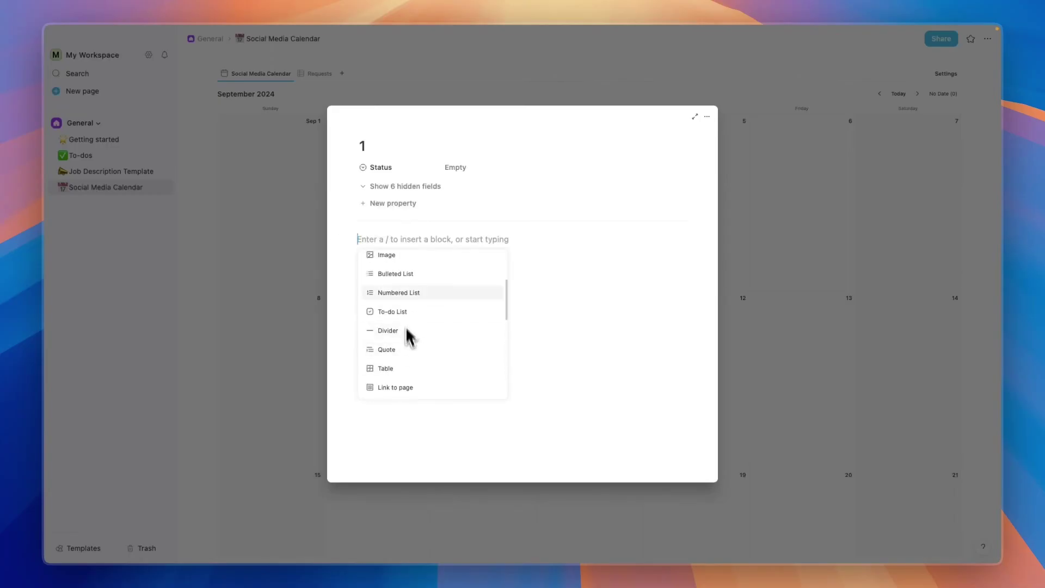
click(602, 315)
click(727, 106)
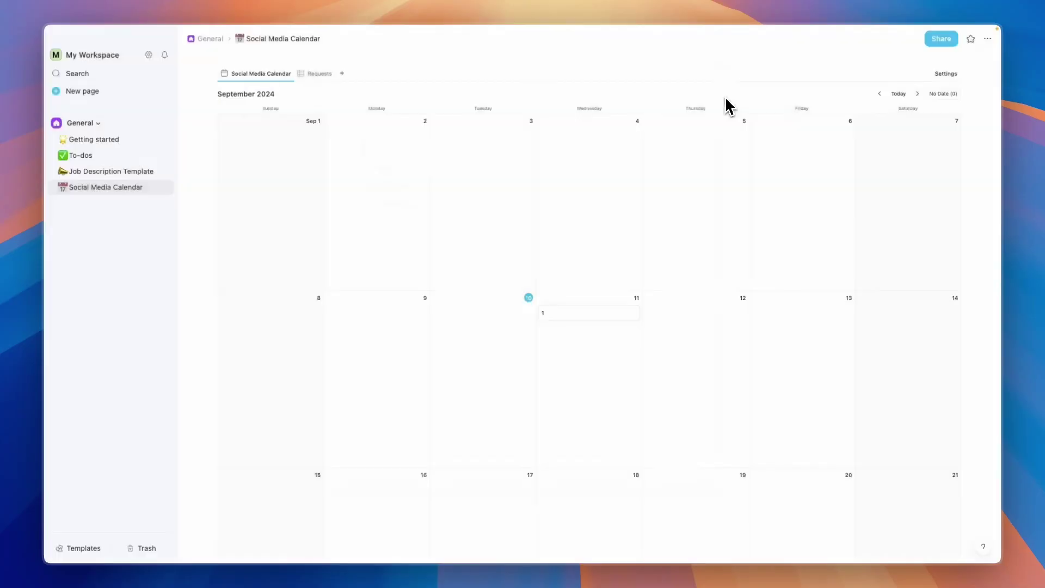